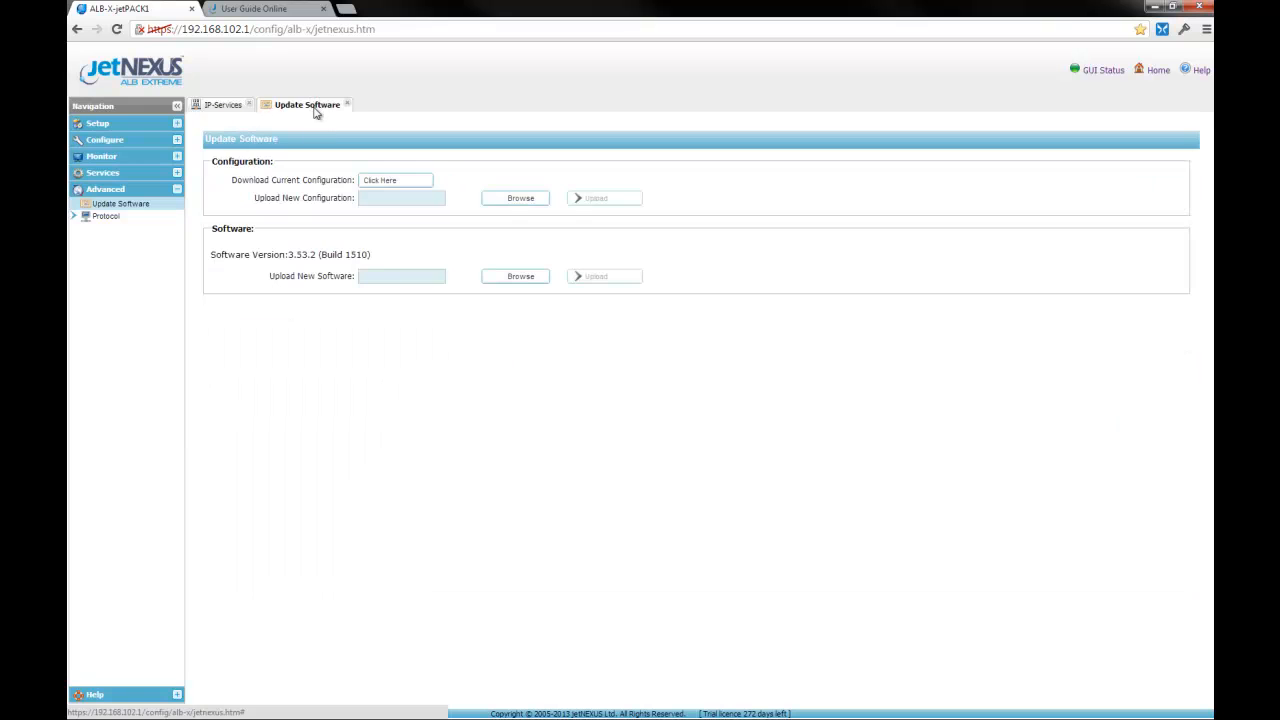
Step: Check the installed version, then open the jetPACK home page in the online user guide
{"action": "left_click_drag", "start_coordinate": [372, 255], "coordinate": [297, 257]}
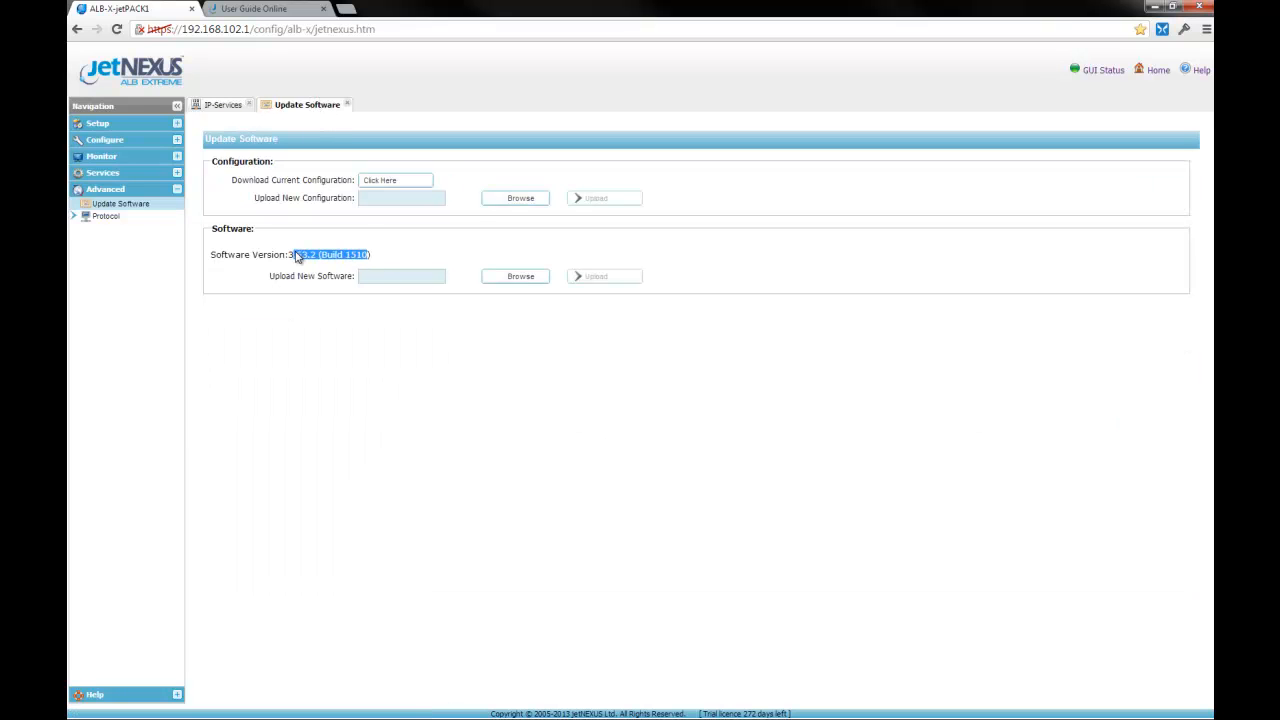
{"action": "left_click", "coordinate": [424, 253]}
{"action": "left_click", "coordinate": [285, 11]}
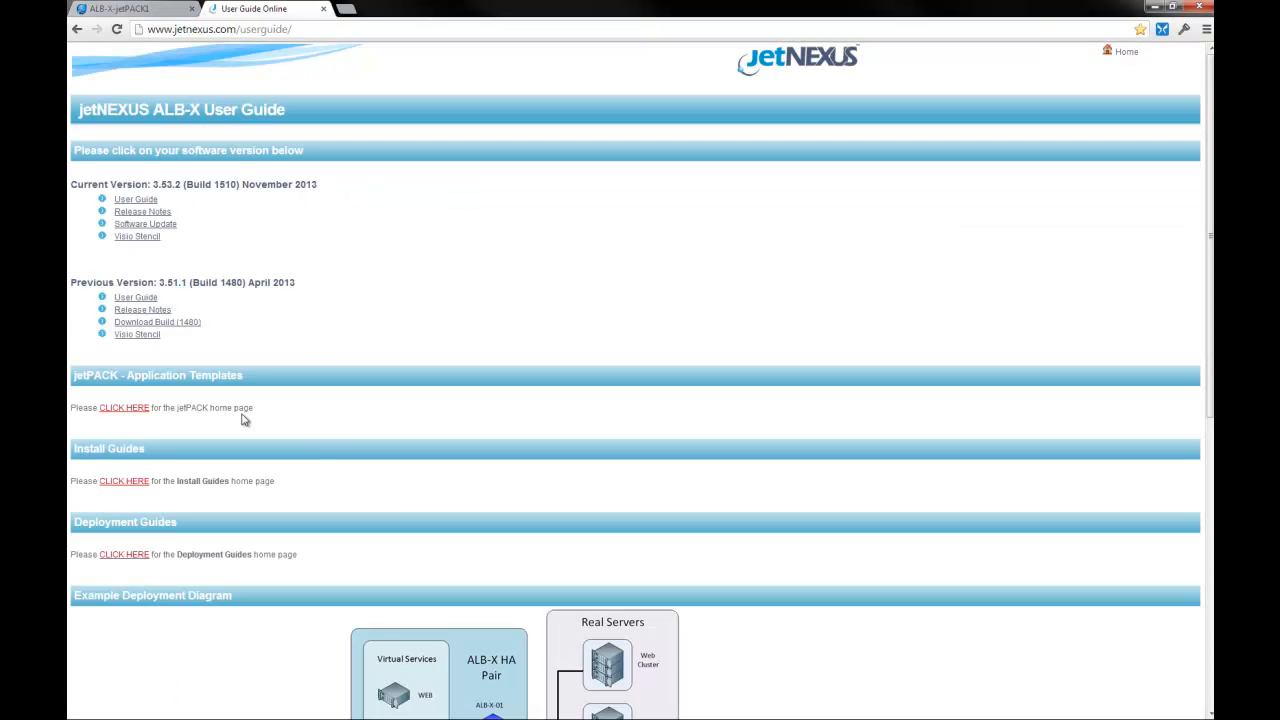
{"action": "left_click_drag", "start_coordinate": [74, 377], "coordinate": [266, 377]}
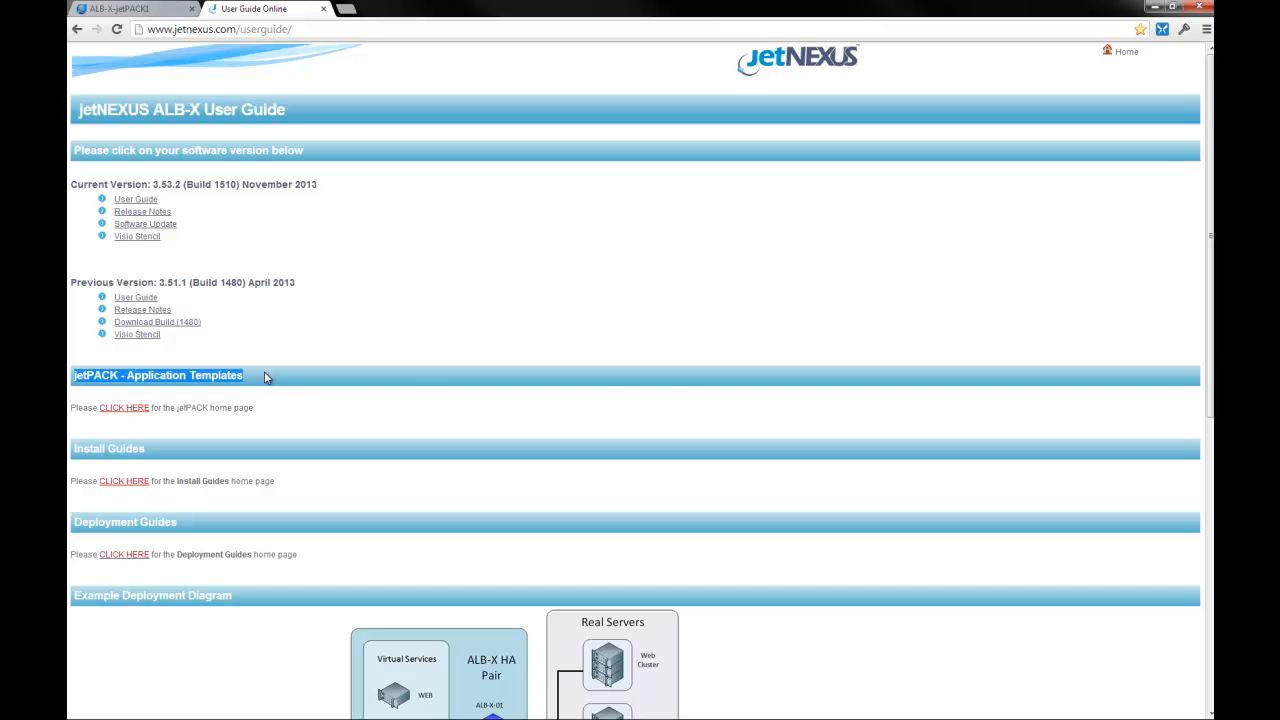
{"action": "left_click", "coordinate": [267, 410]}
{"action": "left_click", "coordinate": [105, 407]}
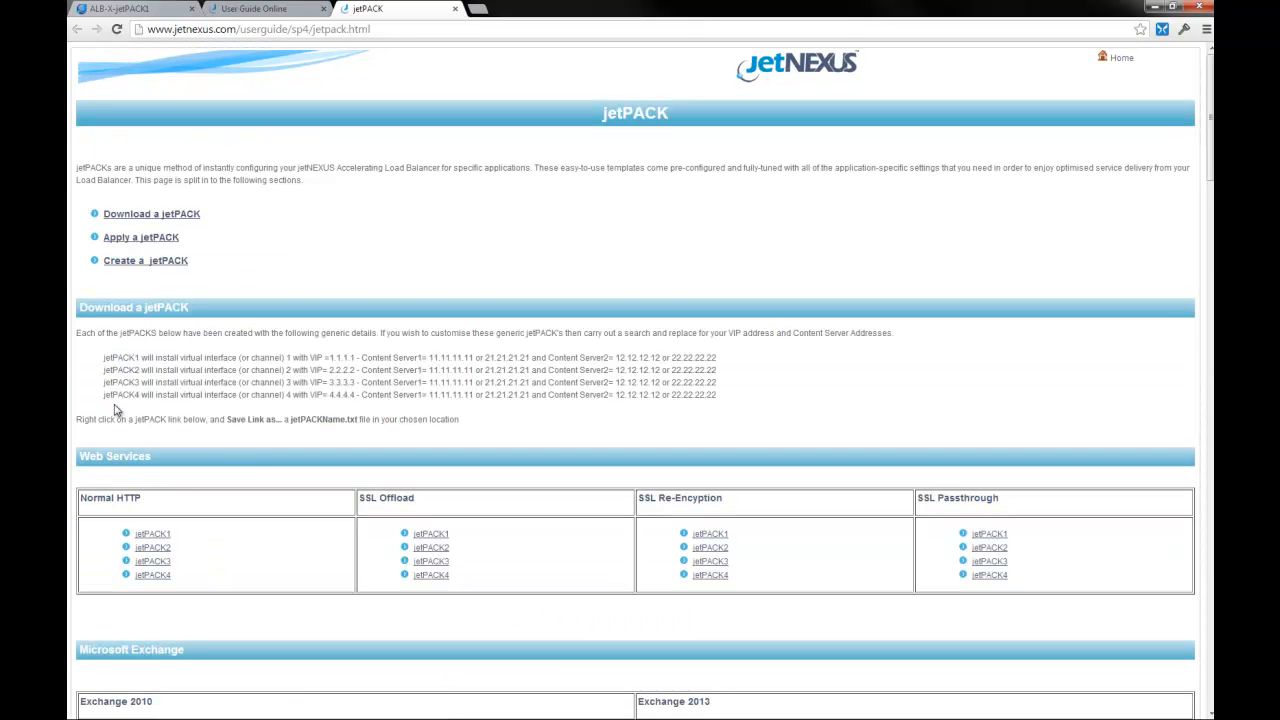
Step: Save the Normal HTTP jetPACK1 template as web-http-jetPACK1.txt in the jetPACK folder
{"action": "scroll", "coordinate": [283, 530], "scroll_direction": "down", "scroll_amount": 3}
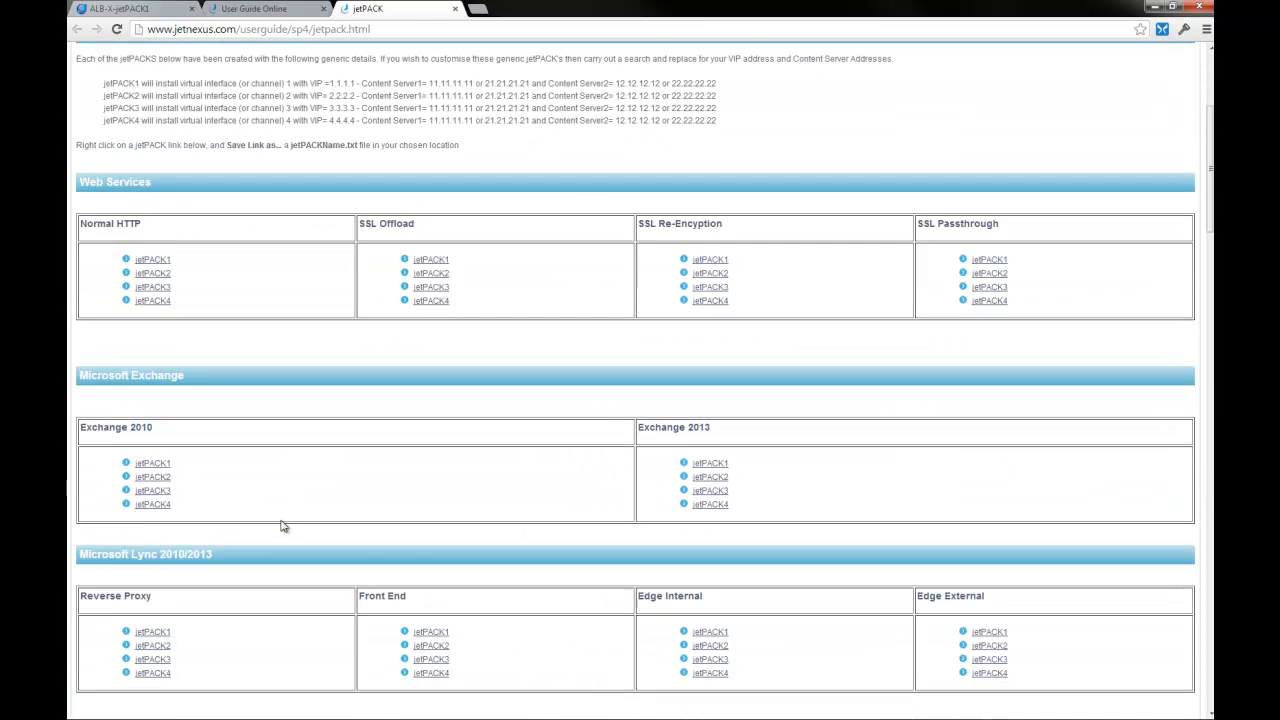
{"action": "scroll", "coordinate": [283, 527], "scroll_direction": "down", "scroll_amount": 2}
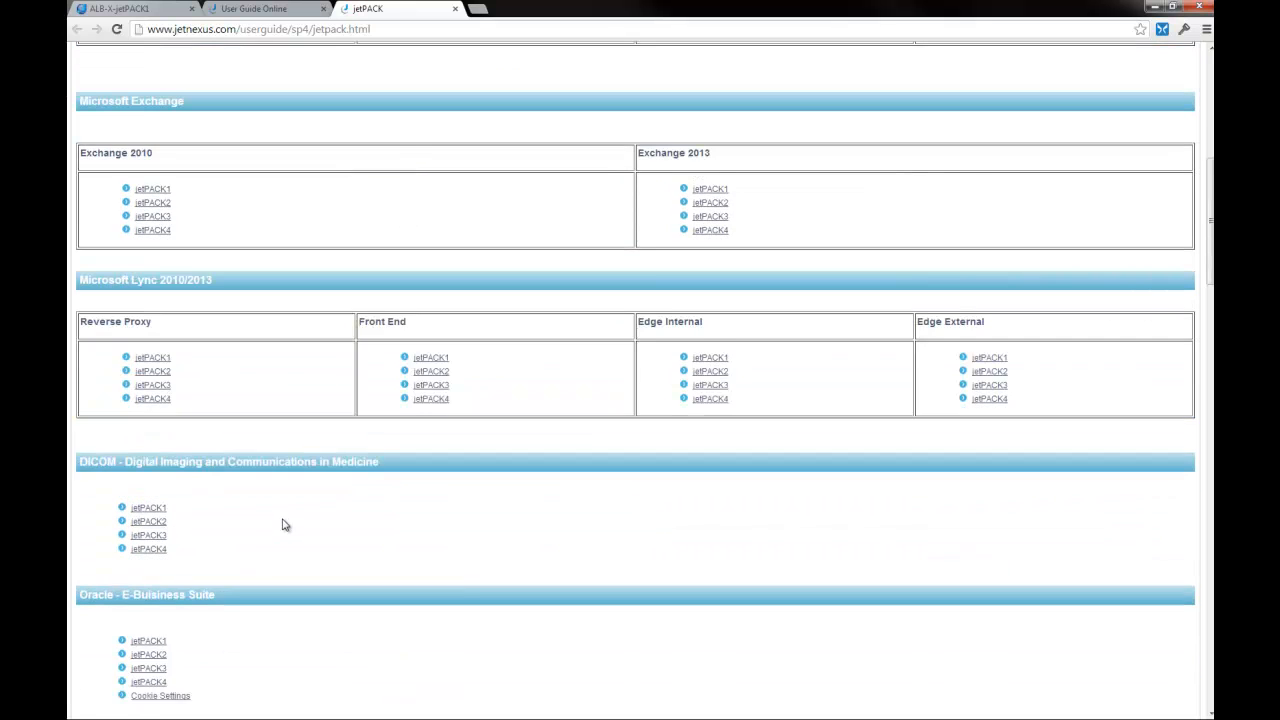
{"action": "scroll", "coordinate": [283, 525], "scroll_direction": "down", "scroll_amount": 5}
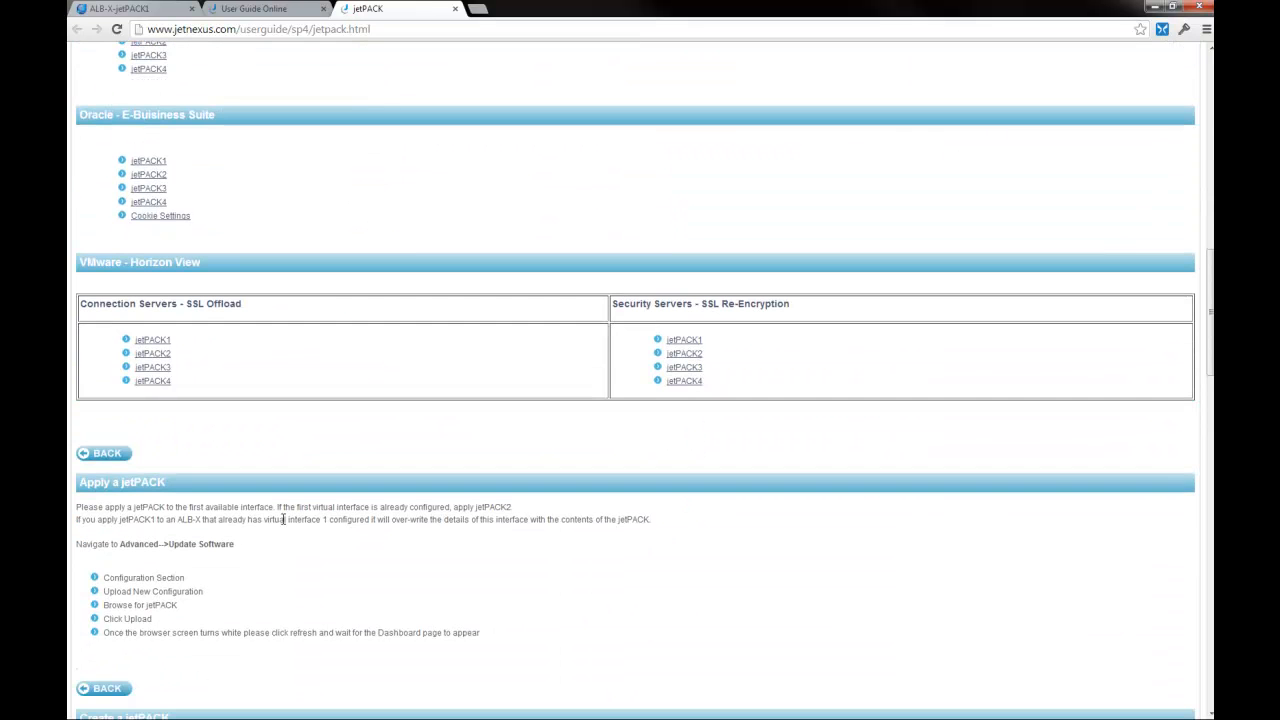
{"action": "scroll", "coordinate": [283, 520], "scroll_direction": "up", "scroll_amount": 6}
{"action": "scroll", "coordinate": [283, 523], "scroll_direction": "up", "scroll_amount": 3}
{"action": "scroll", "coordinate": [283, 523], "scroll_direction": "up", "scroll_amount": 1}
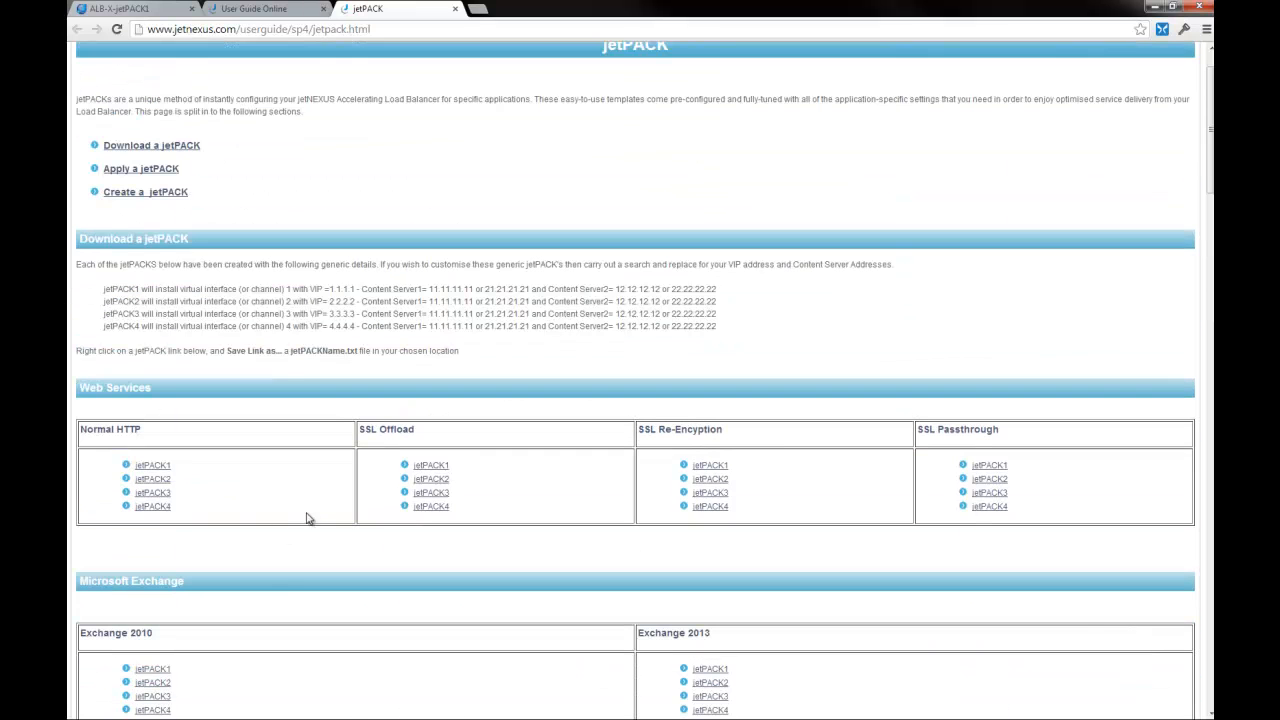
{"action": "right_click", "coordinate": [162, 466]}
{"action": "left_click", "coordinate": [217, 522]}
{"action": "left_click", "coordinate": [395, 406]}
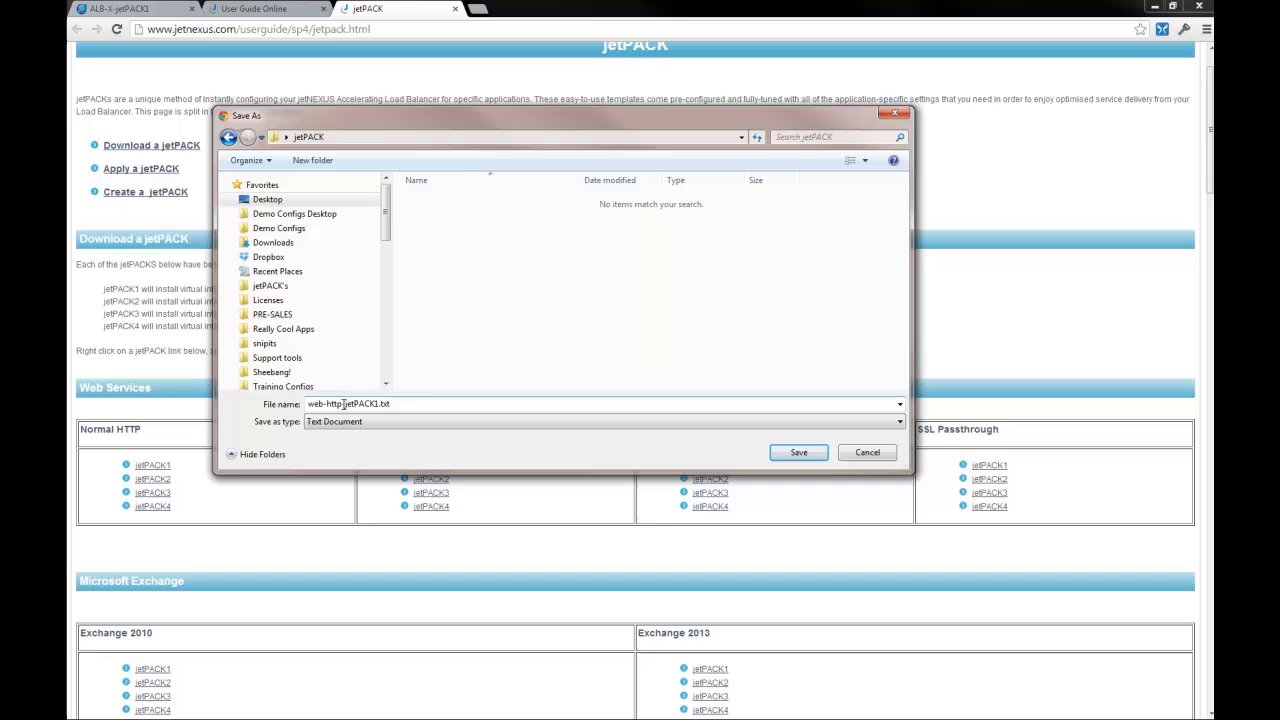
{"action": "left_click", "coordinate": [799, 453]}
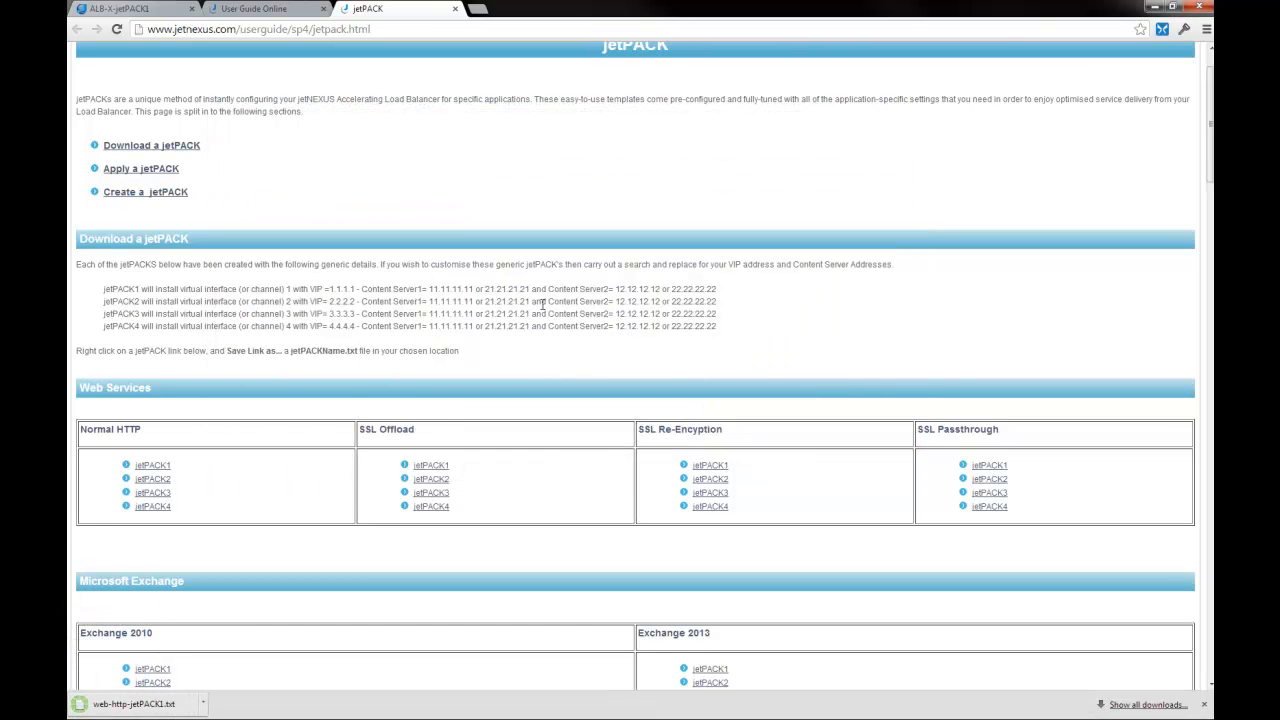
Step: Upload web-http-jetPACK1.txt as the new ALB-X configuration from the Update Software page
{"action": "left_click", "coordinate": [118, 8]}
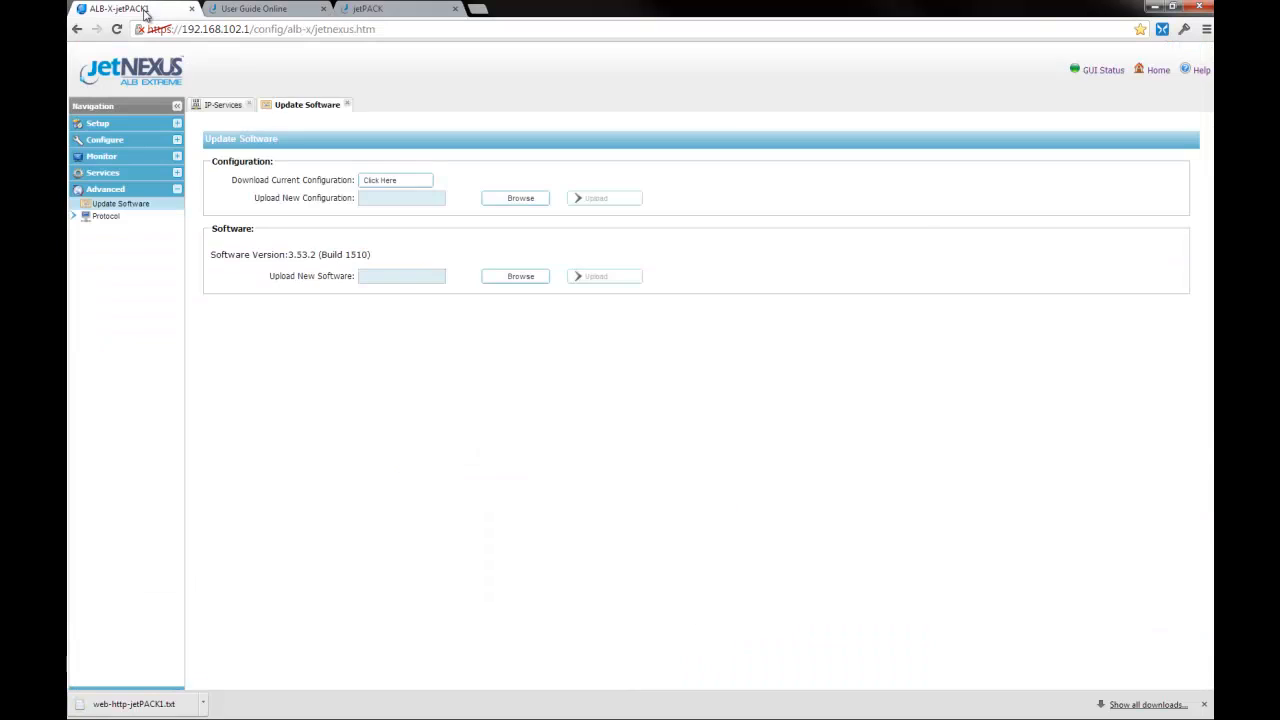
{"action": "left_click", "coordinate": [520, 198]}
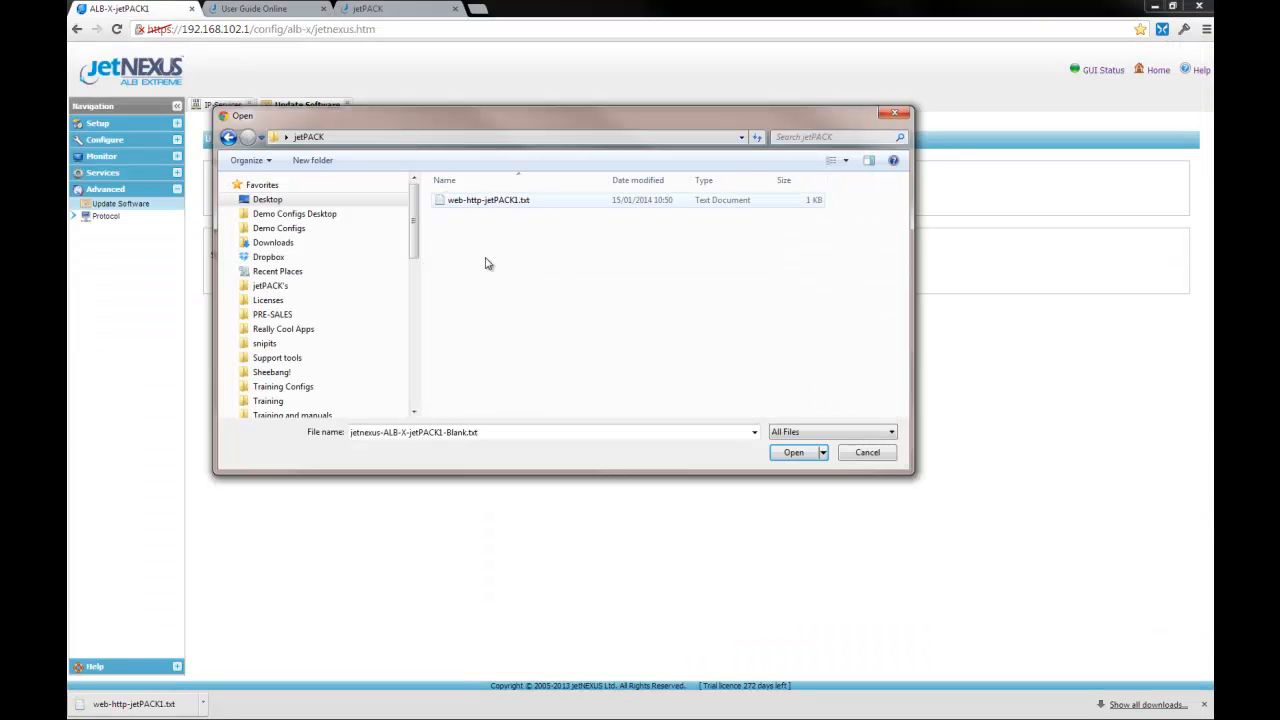
{"action": "left_click", "coordinate": [524, 200]}
{"action": "left_click", "coordinate": [792, 452]}
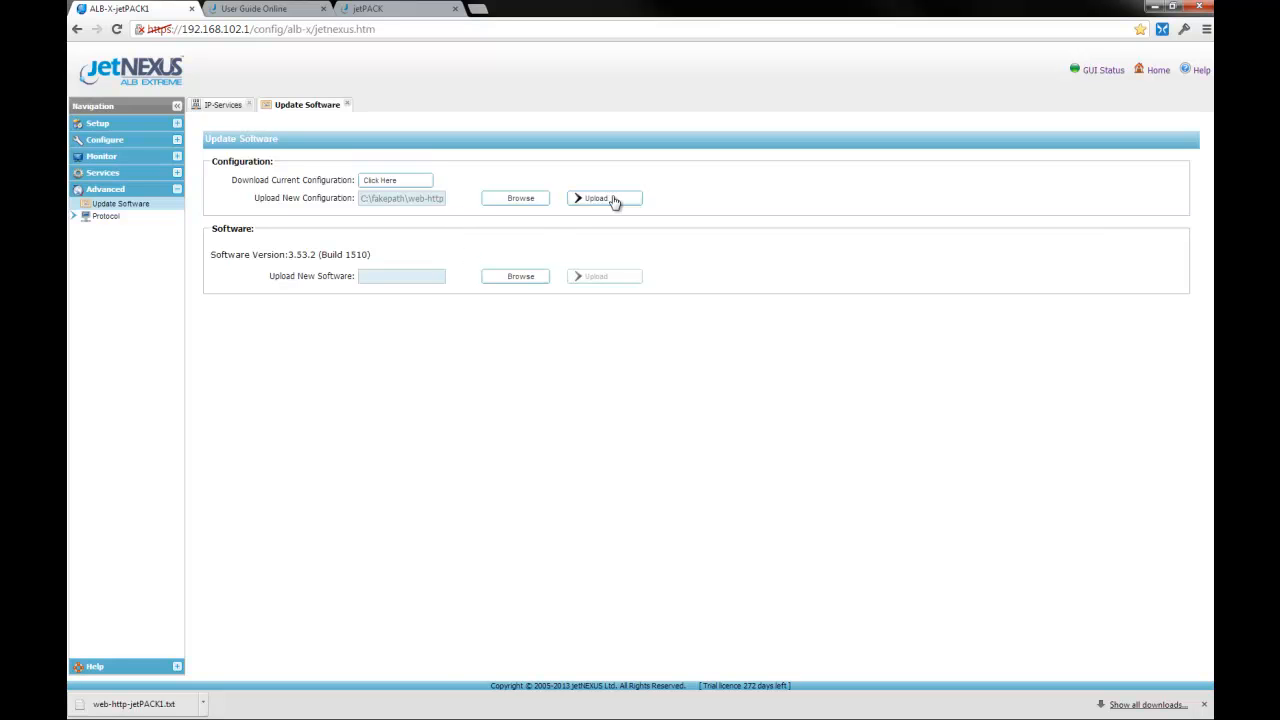
{"action": "left_click", "coordinate": [614, 200]}
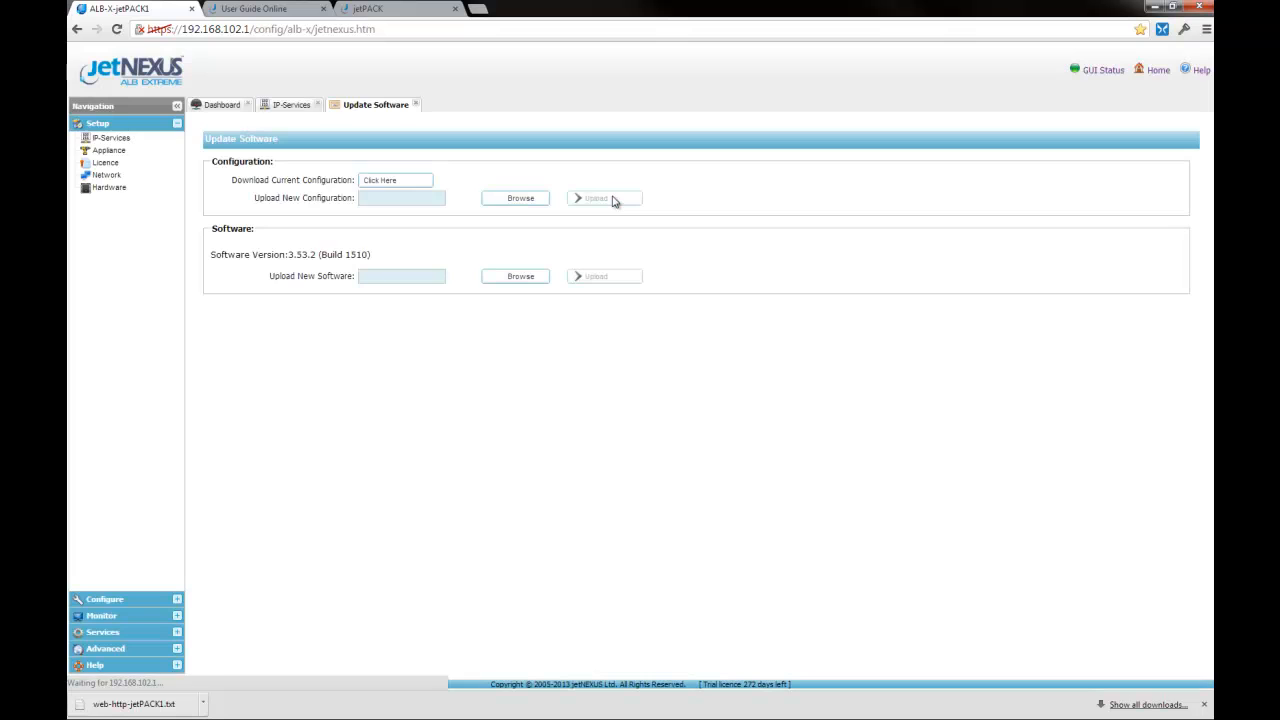
Step: Review the 1.1.1.1 service's content servers, Reverse Proxy actions and flightPATH rules, then return to jetPACK
{"action": "left_click", "coordinate": [286, 107]}
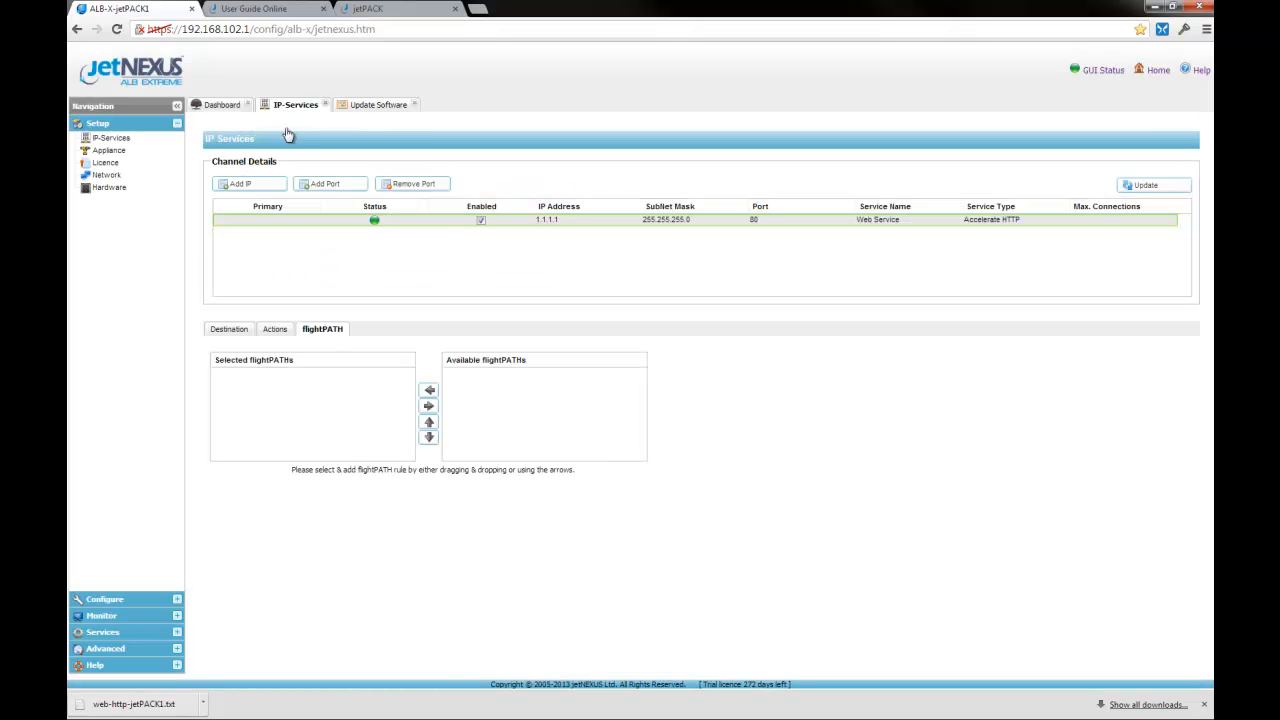
{"action": "left_click", "coordinate": [233, 330]}
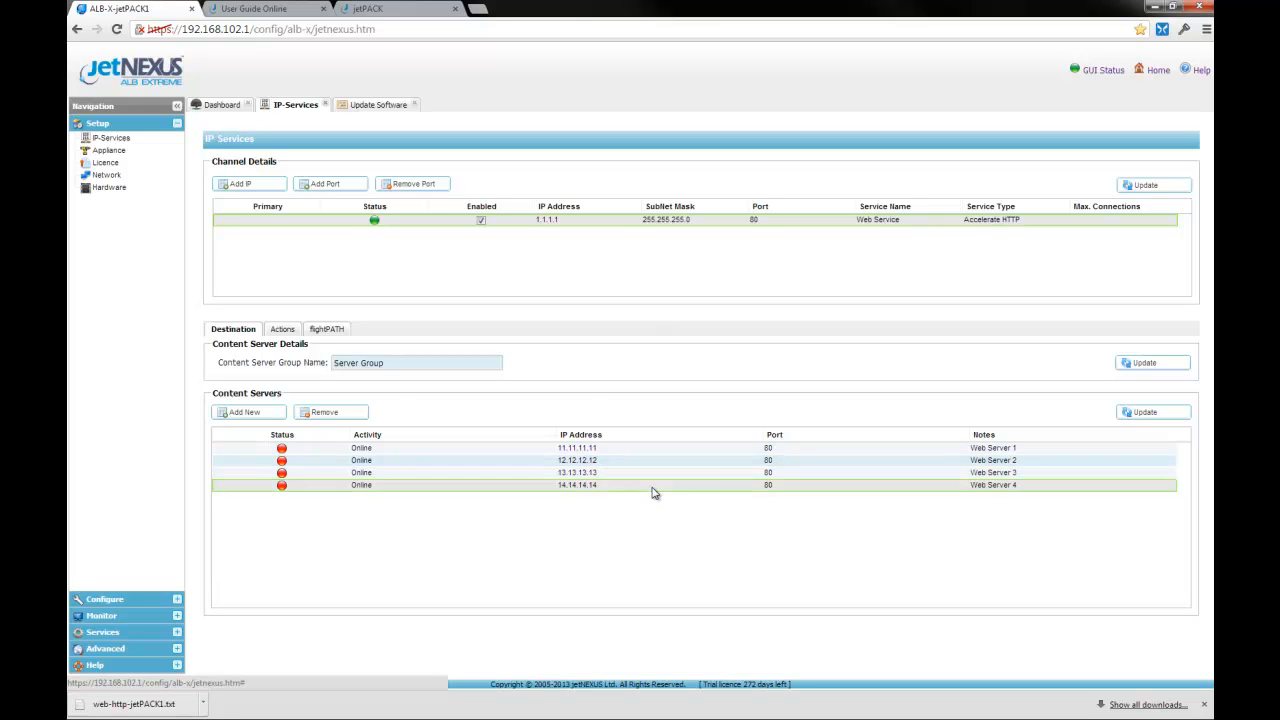
{"action": "left_click", "coordinate": [283, 332]}
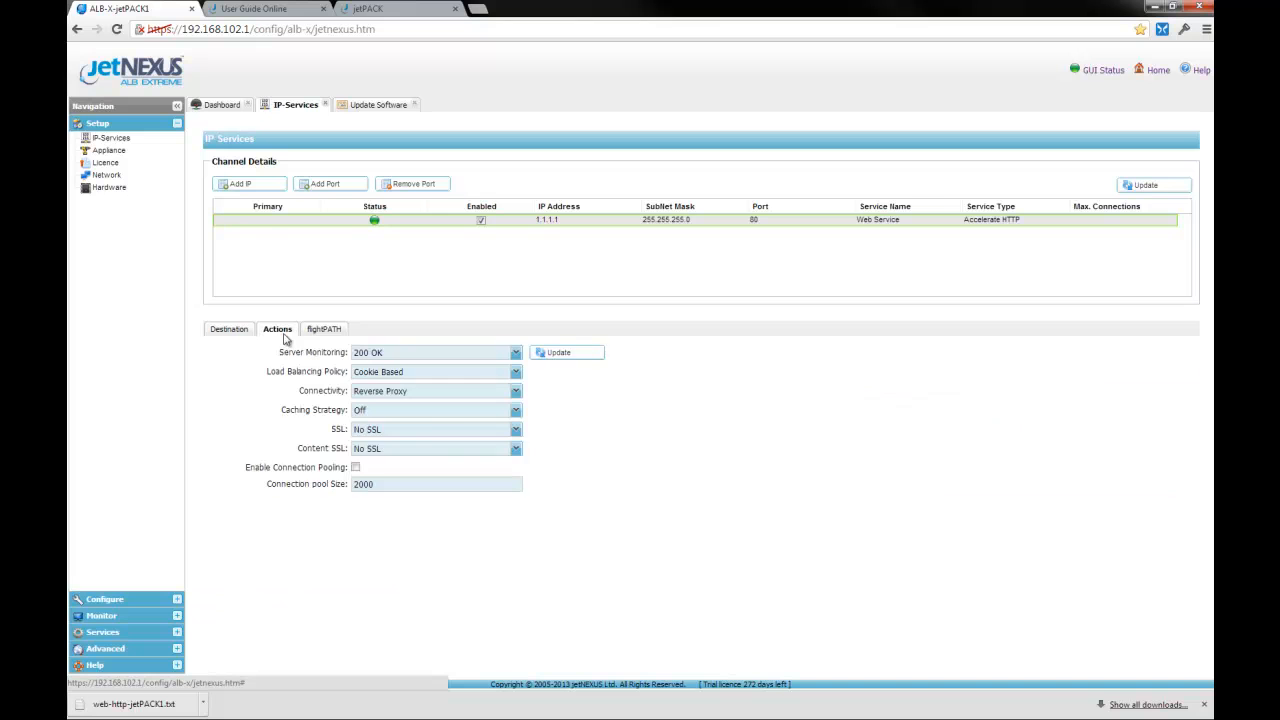
{"action": "left_click", "coordinate": [413, 393]}
{"action": "left_click", "coordinate": [415, 405]}
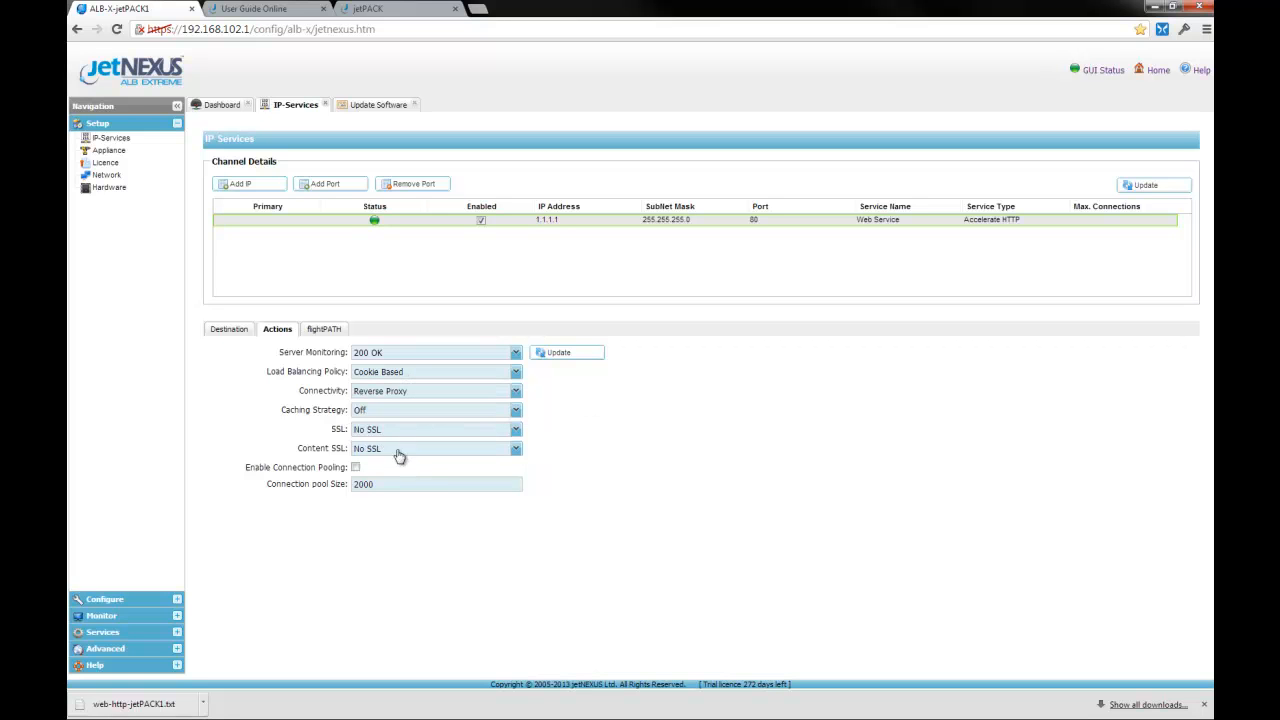
{"action": "left_click", "coordinate": [334, 337]}
{"action": "left_click", "coordinate": [241, 335]}
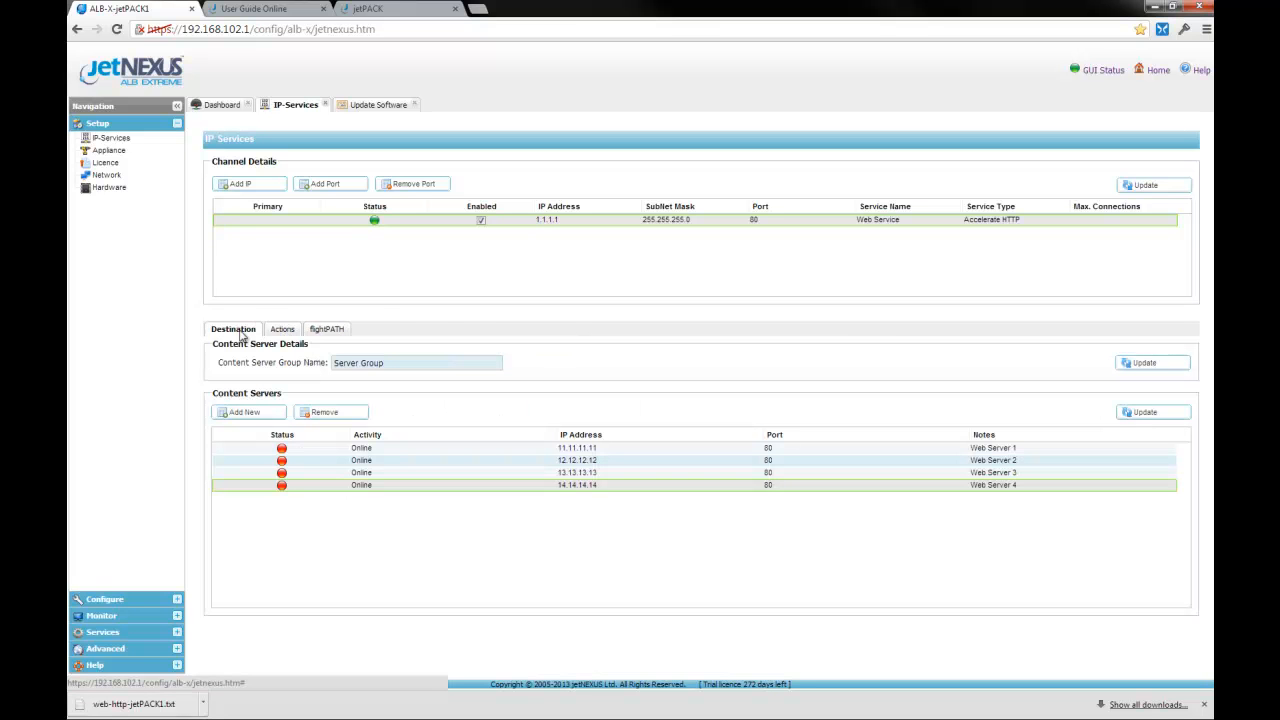
{"action": "left_click", "coordinate": [370, 8]}
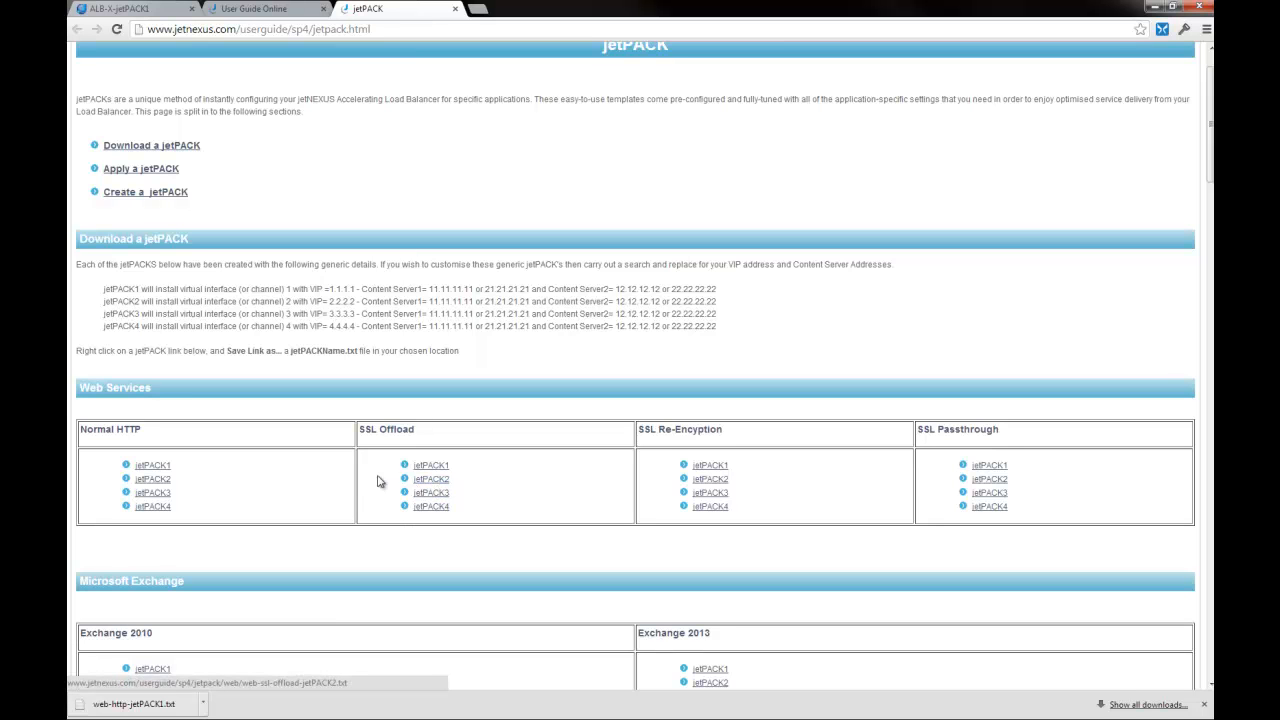
Step: Save the SSL Offload jetPACK2, SSL Re-Encryption jetPACK3 and SSL Passthrough jetPACK4 template files
{"action": "right_click", "coordinate": [441, 483]}
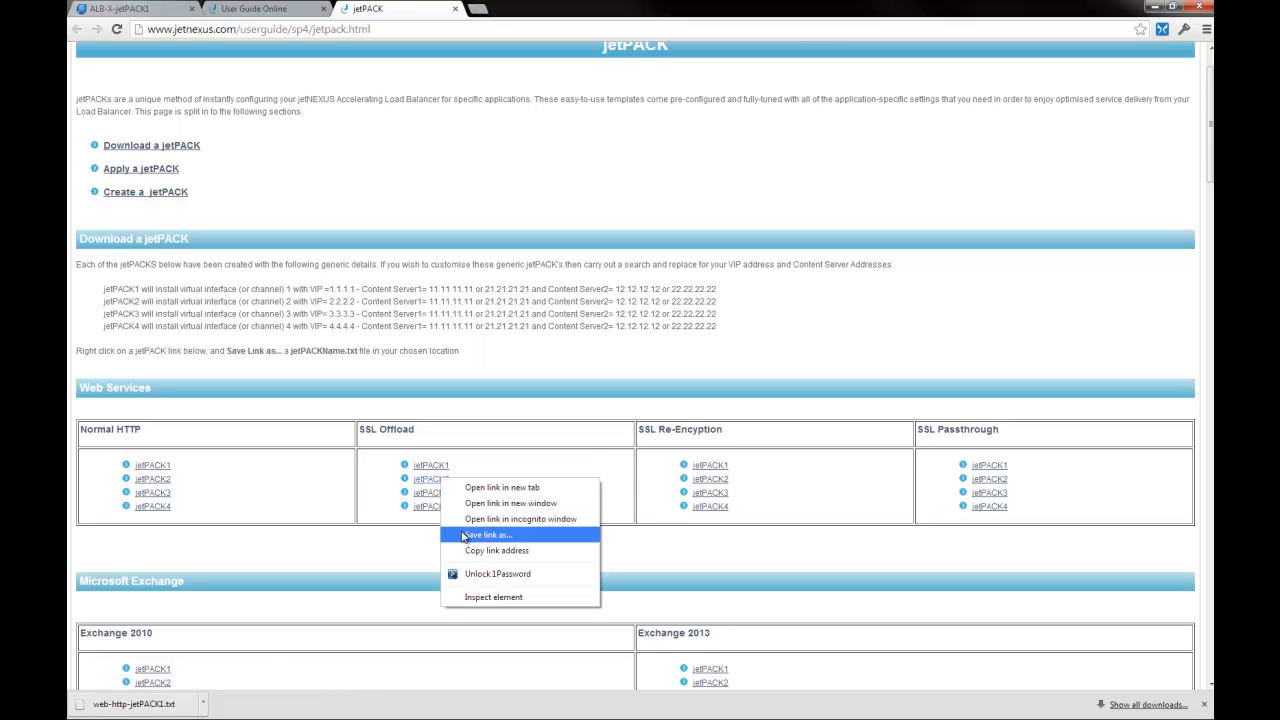
{"action": "left_click", "coordinate": [490, 533]}
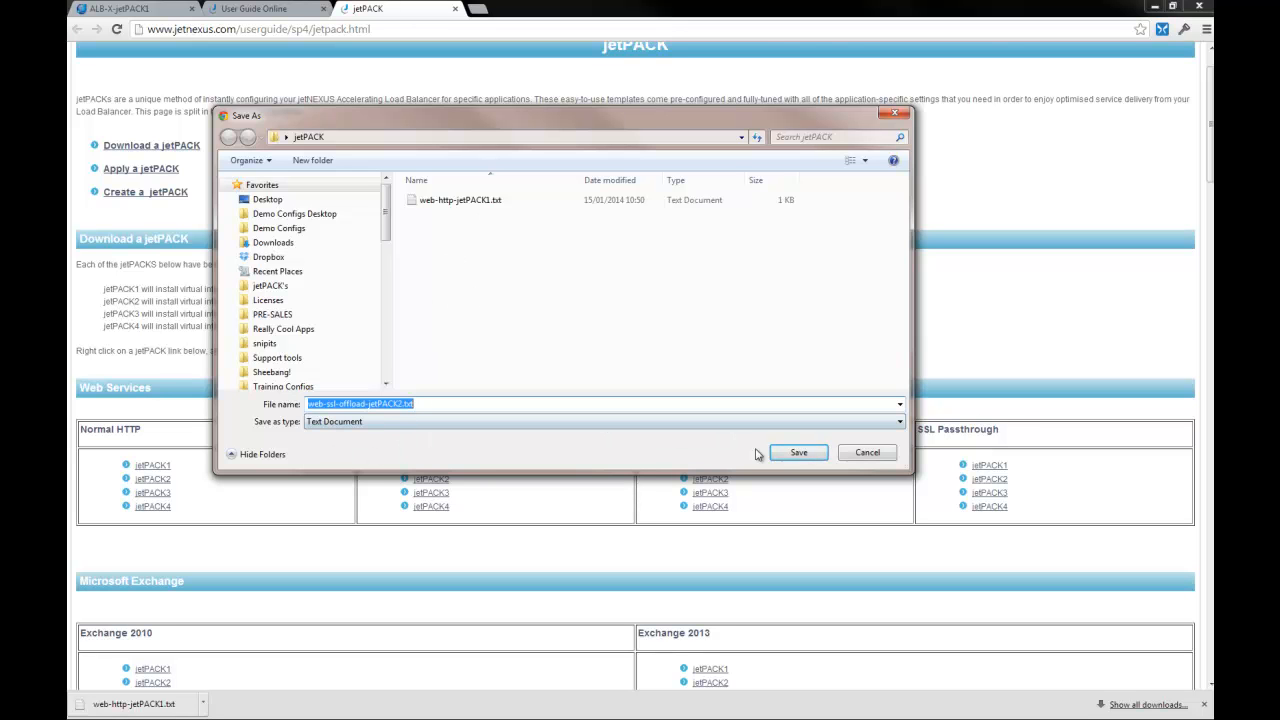
{"action": "left_click", "coordinate": [797, 455]}
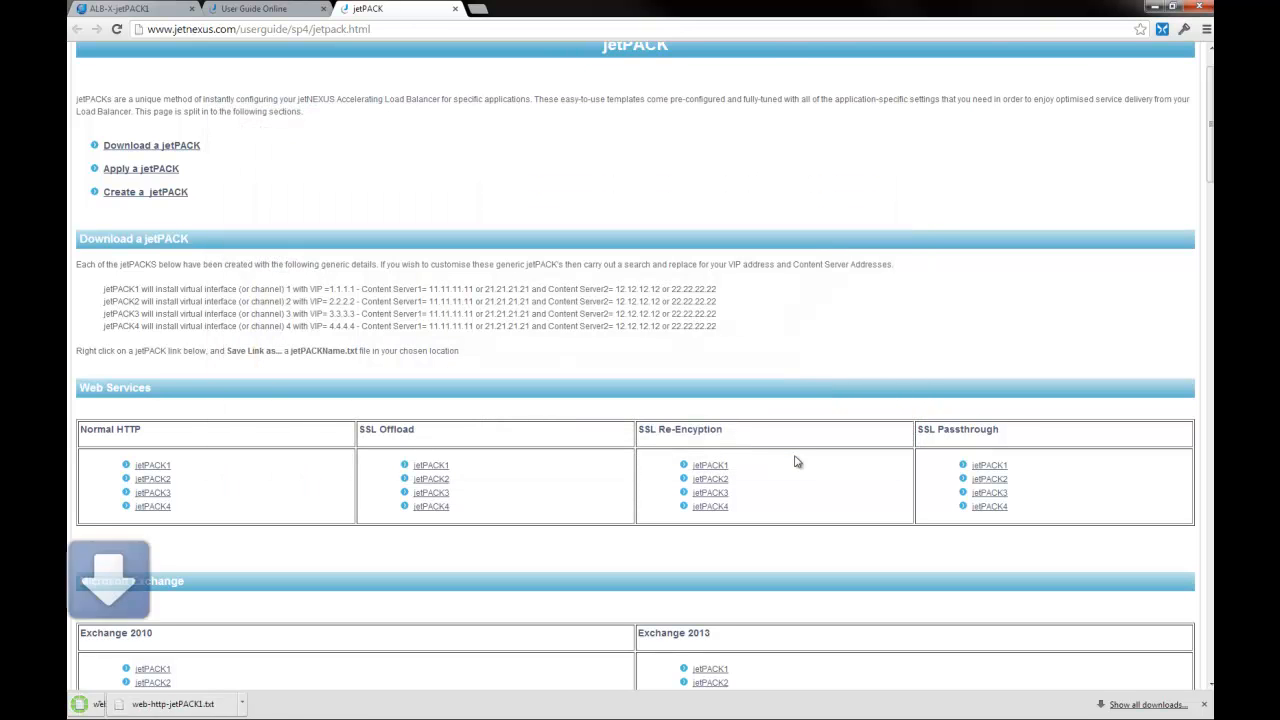
{"action": "right_click", "coordinate": [720, 494]}
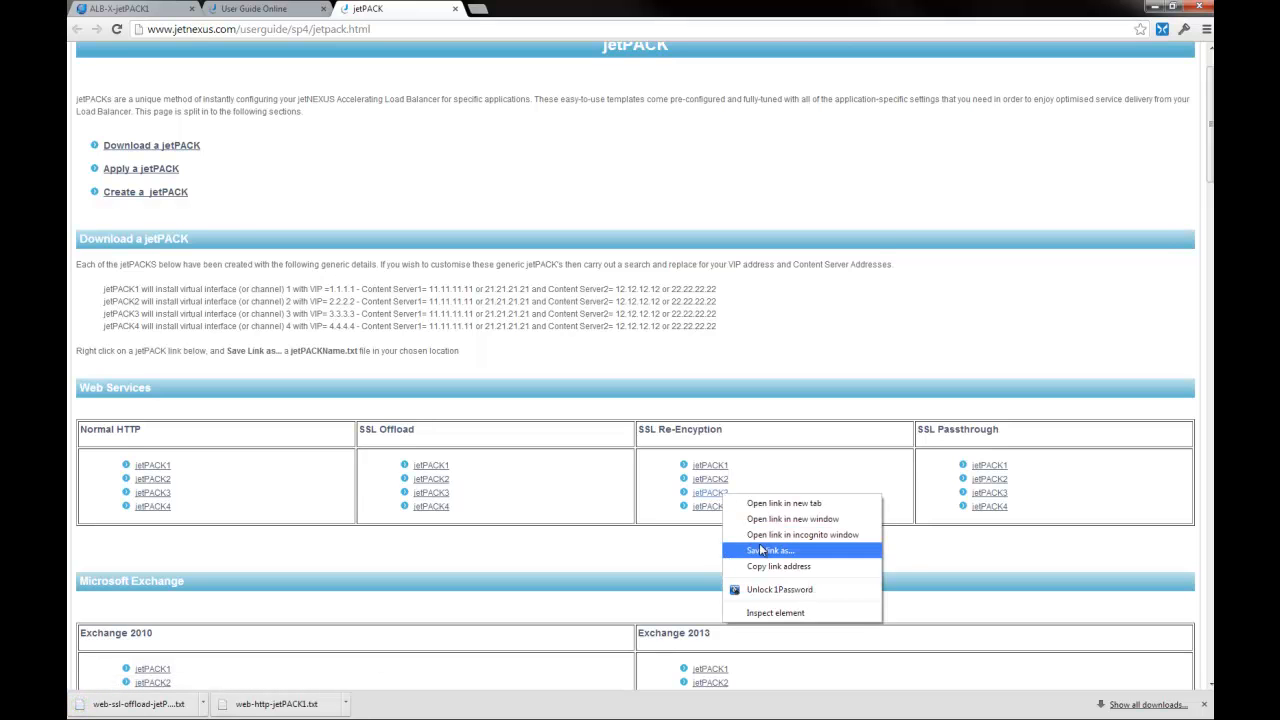
{"action": "left_click", "coordinate": [762, 550]}
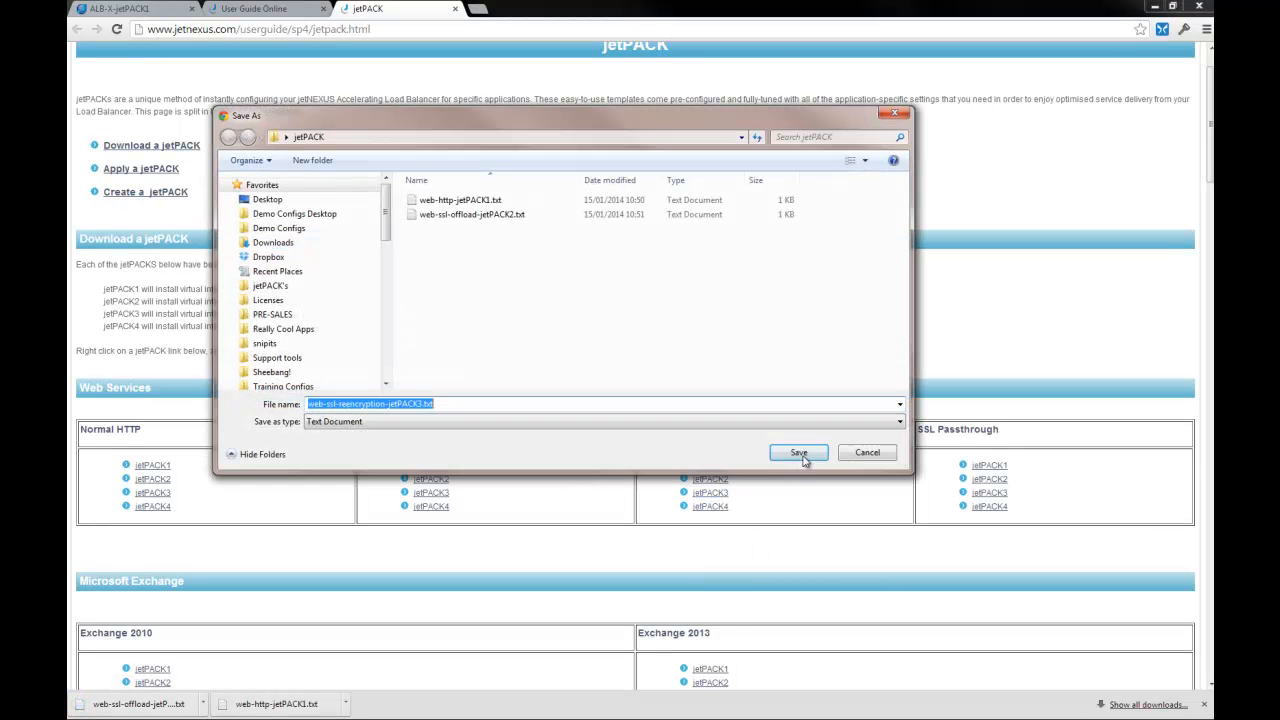
{"action": "left_click", "coordinate": [802, 456]}
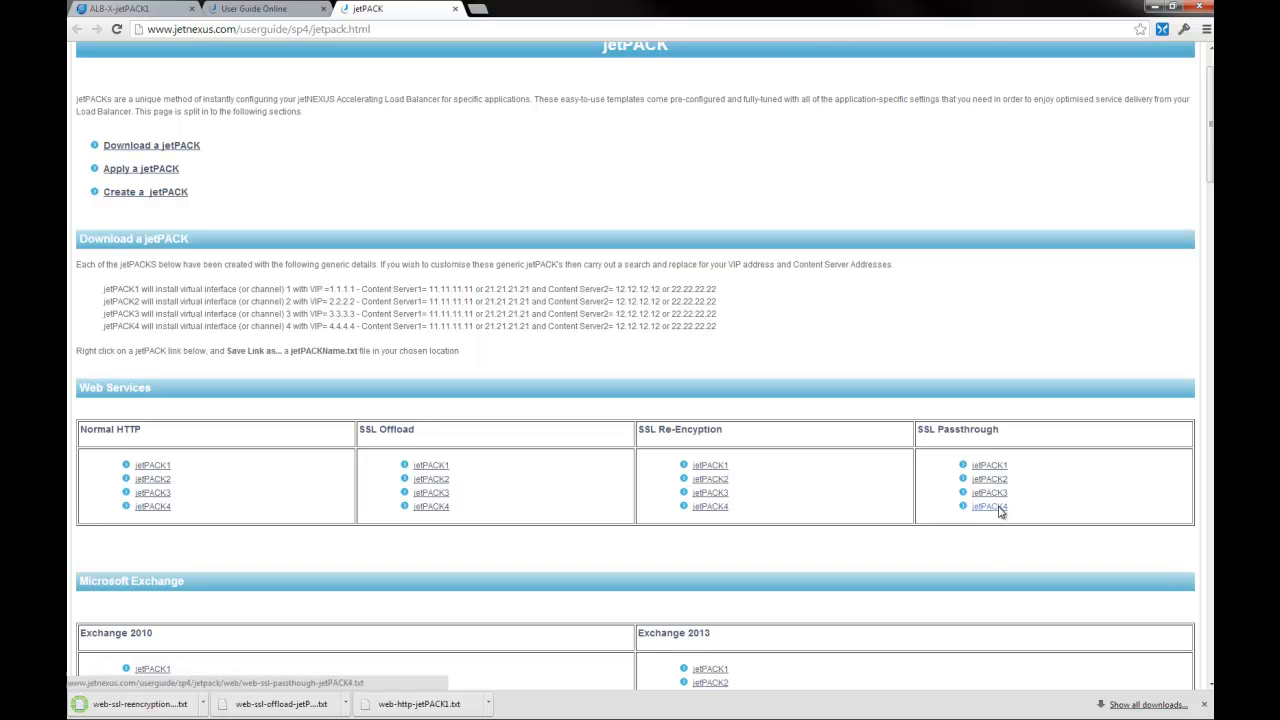
{"action": "right_click", "coordinate": [1000, 510]}
{"action": "left_click", "coordinate": [1024, 563]}
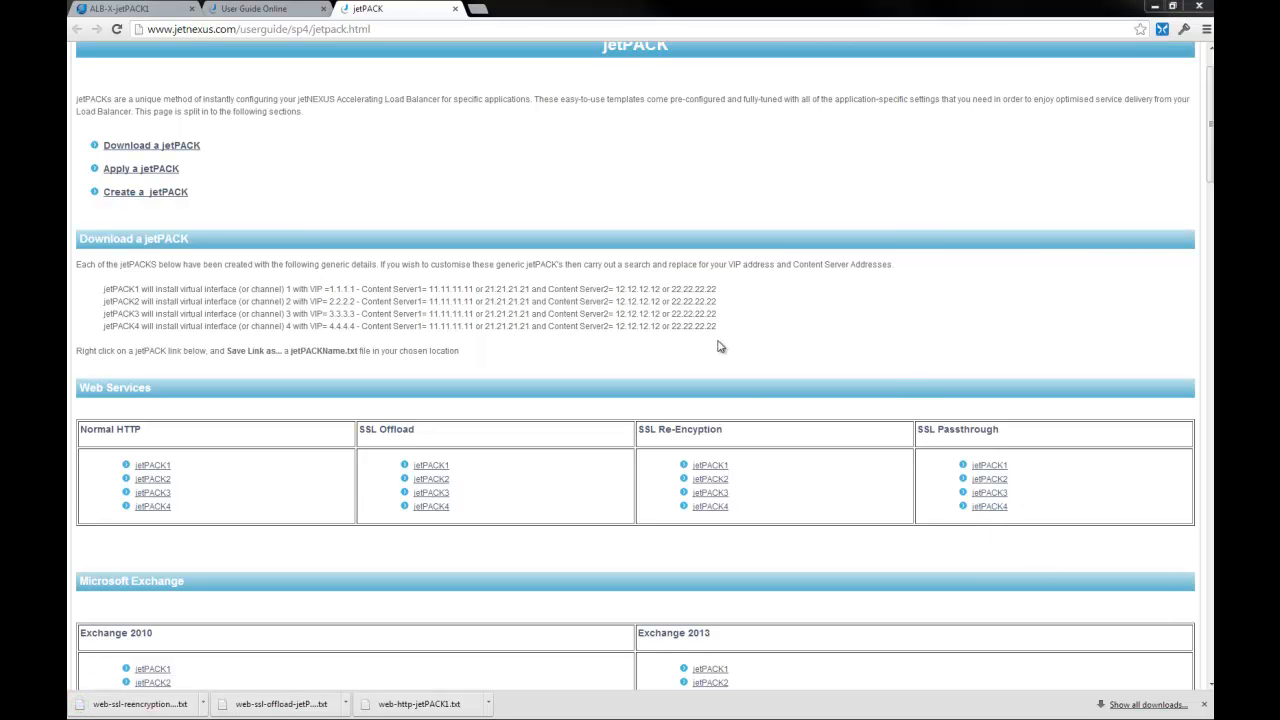
{"action": "left_click", "coordinate": [800, 455]}
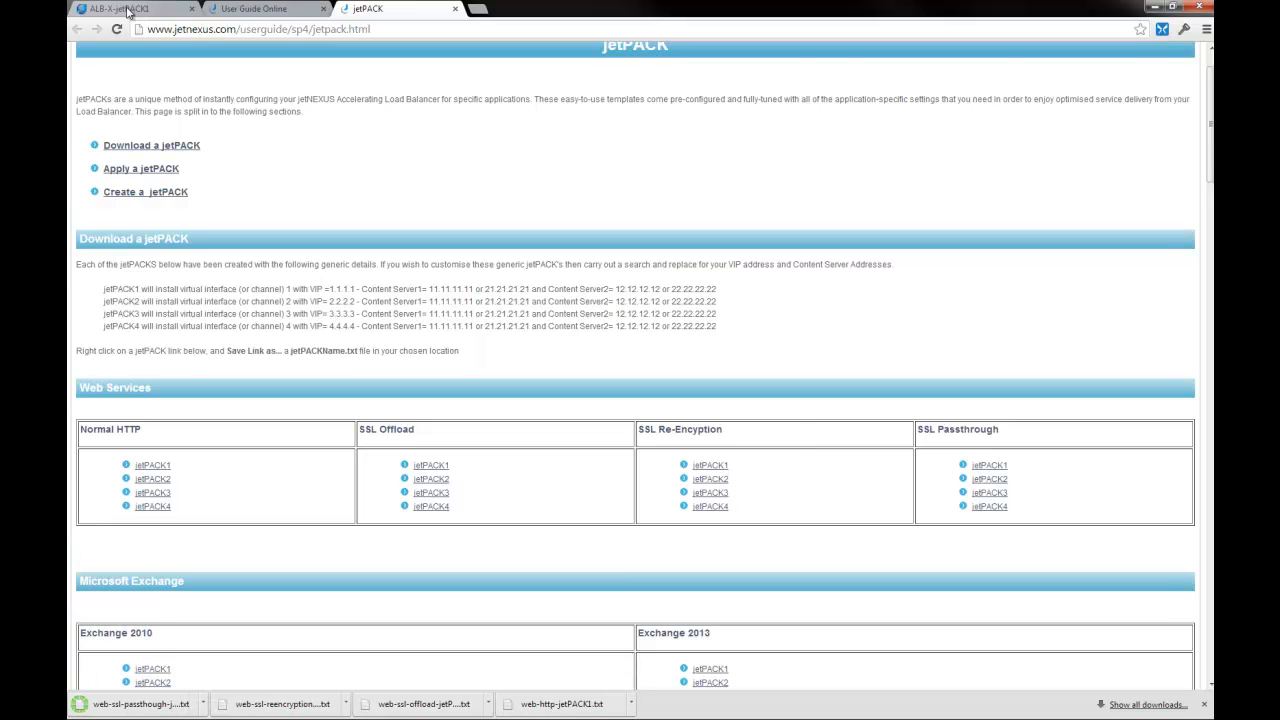
Step: Upload web-ssl-offload-jetPACK2.txt as the new ALB-X configuration
{"action": "left_click", "coordinate": [128, 11]}
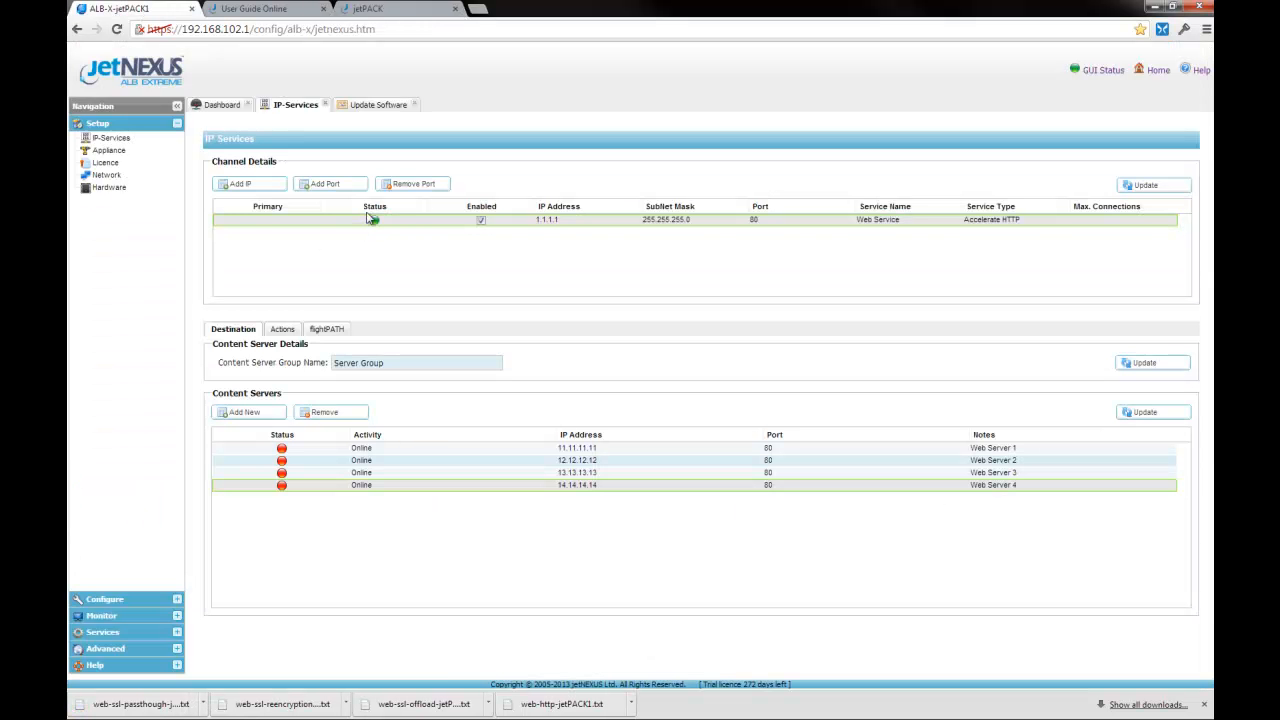
{"action": "left_click", "coordinate": [360, 106]}
{"action": "left_click", "coordinate": [524, 202]}
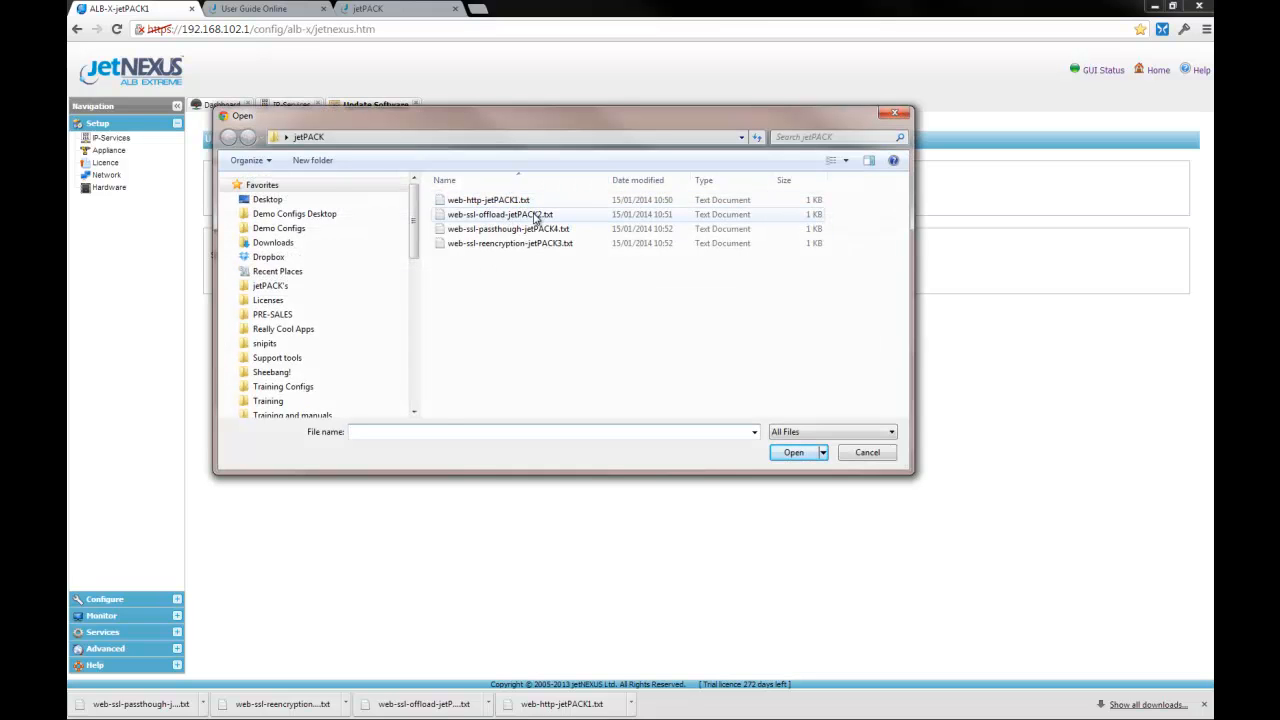
{"action": "left_click", "coordinate": [536, 218]}
{"action": "left_click", "coordinate": [788, 453]}
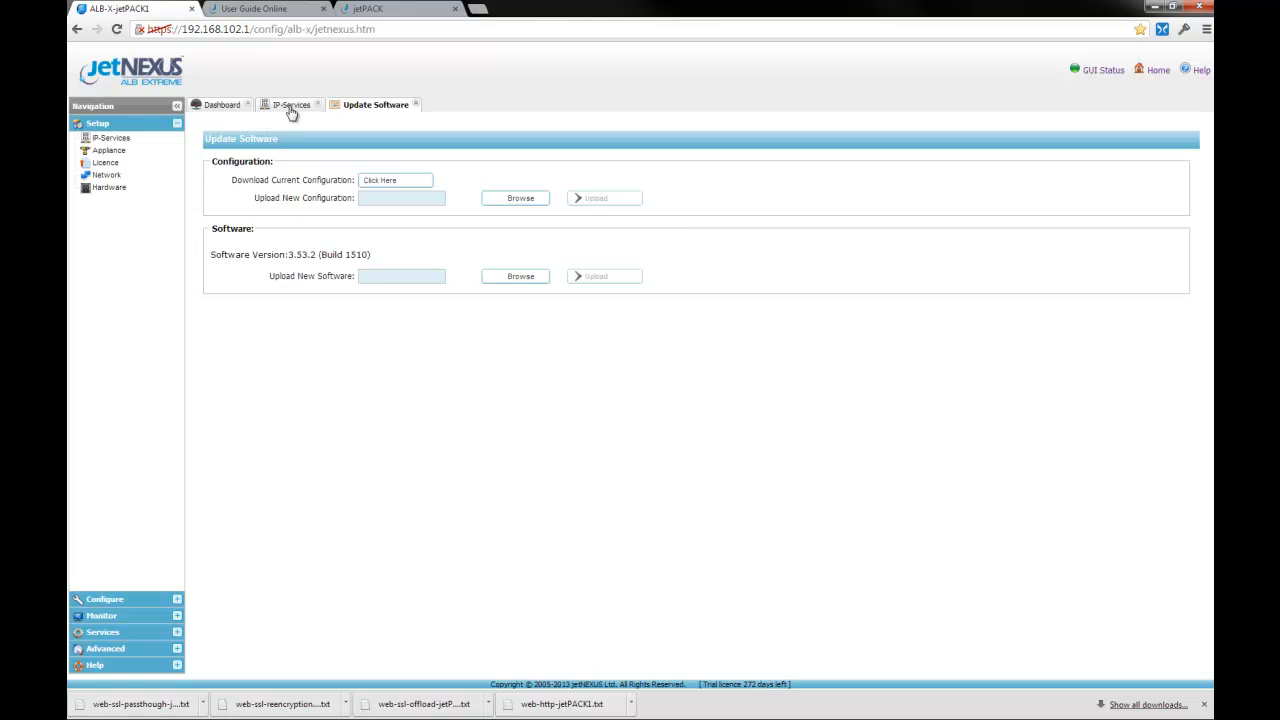
{"action": "left_click", "coordinate": [292, 109]}
Step: Inspect the 2.2.2.2 SSL Offload service's actions and content servers, comparing against 1.1.1.1
{"action": "left_click", "coordinate": [561, 237]}
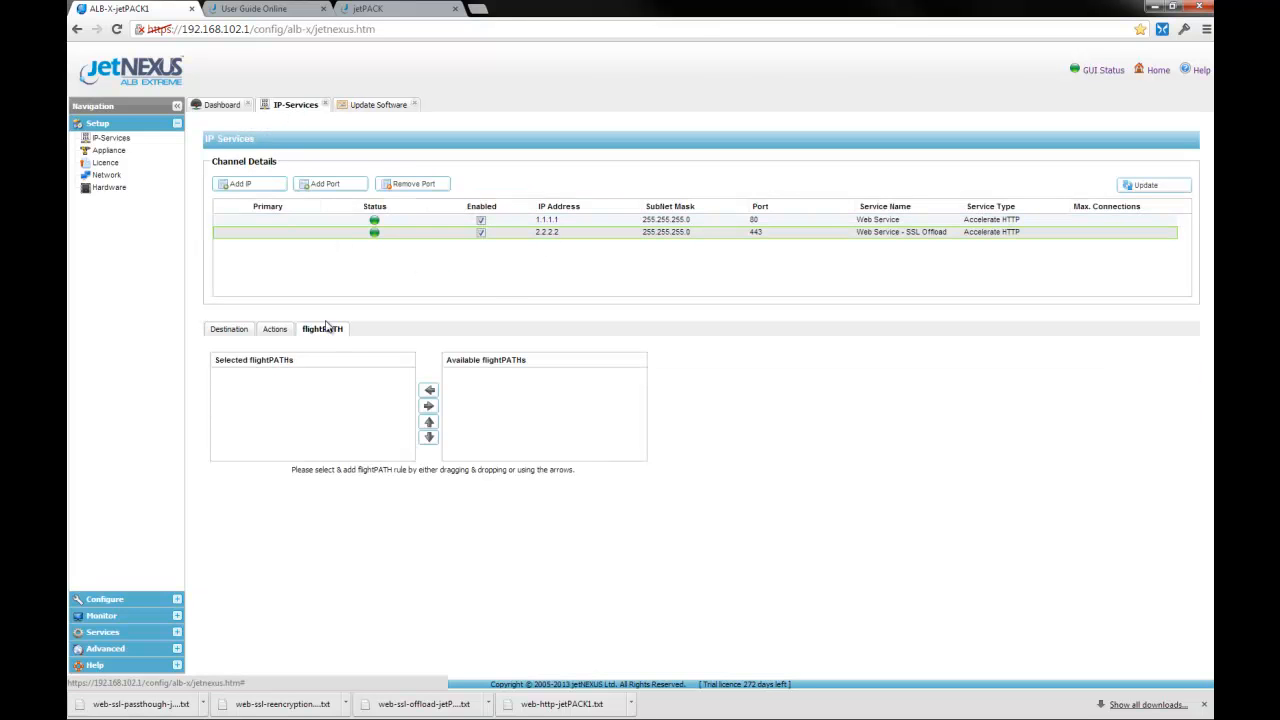
{"action": "left_click", "coordinate": [278, 330]}
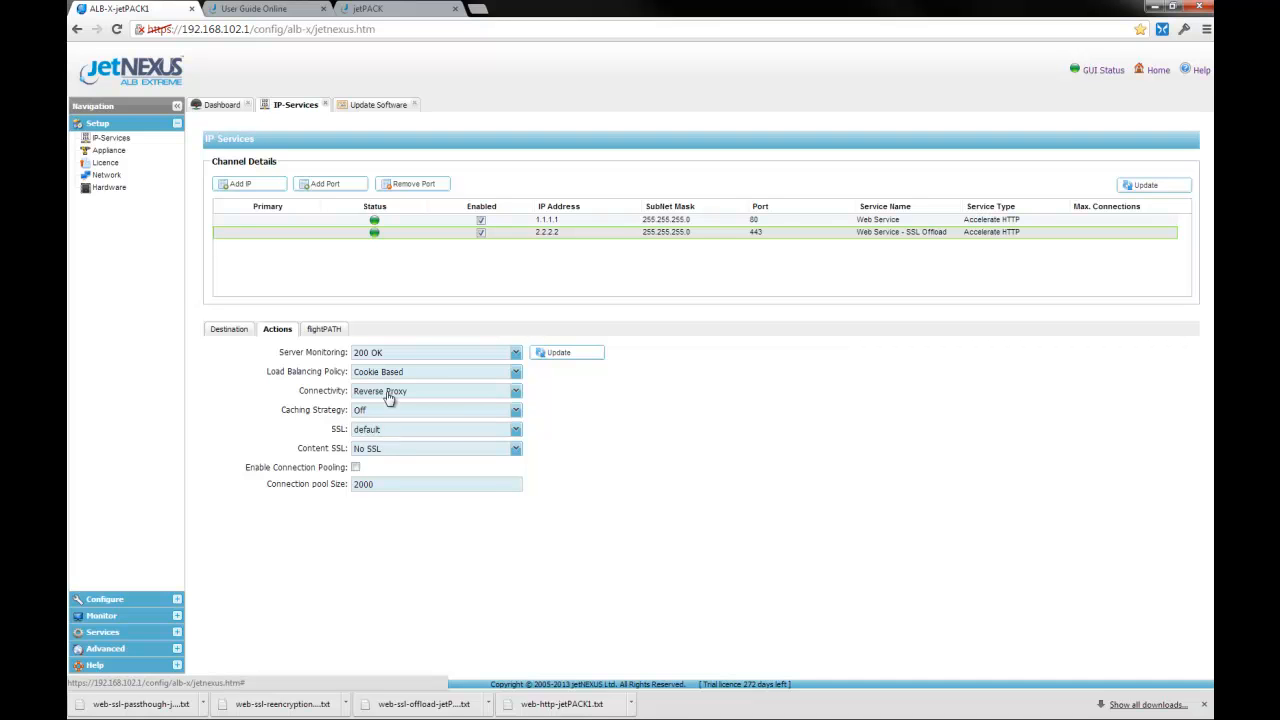
{"action": "left_click", "coordinate": [586, 222]}
{"action": "left_click", "coordinate": [589, 236]}
{"action": "left_click", "coordinate": [232, 334]}
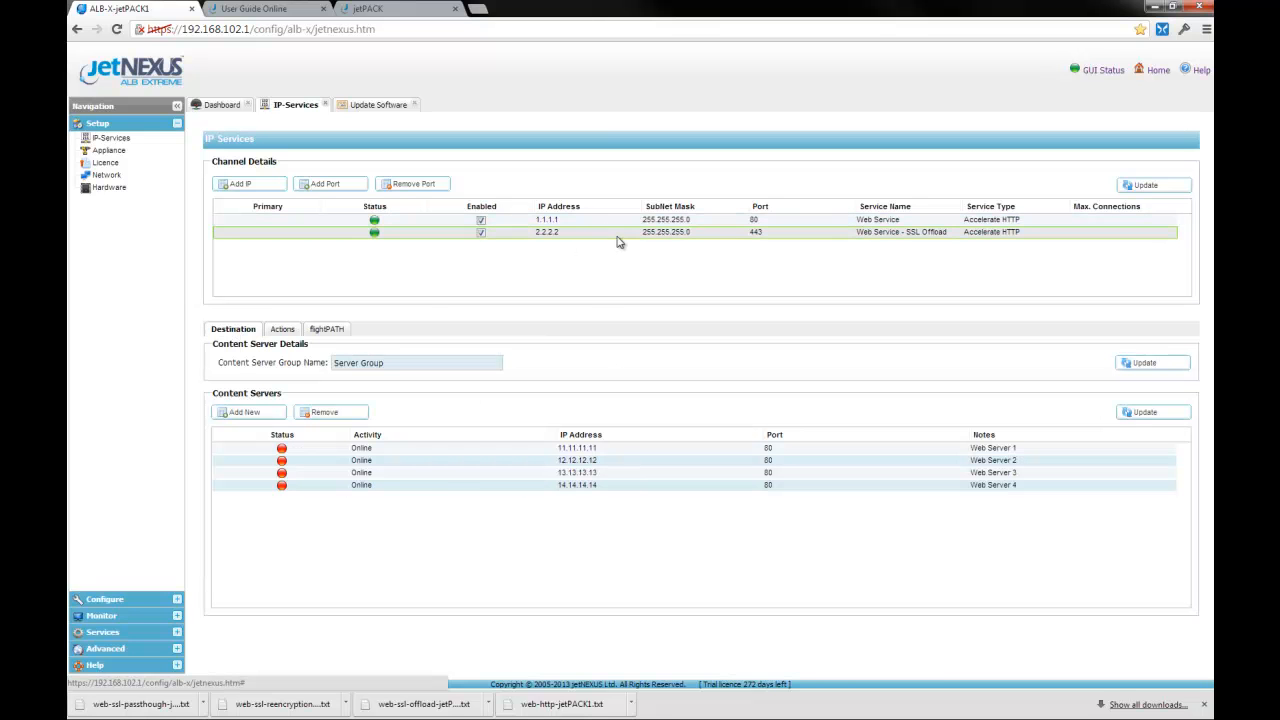
Step: Select web-ssl-reencryption-jetPACK3.txt in Update Software and upload it
{"action": "left_click", "coordinate": [370, 105]}
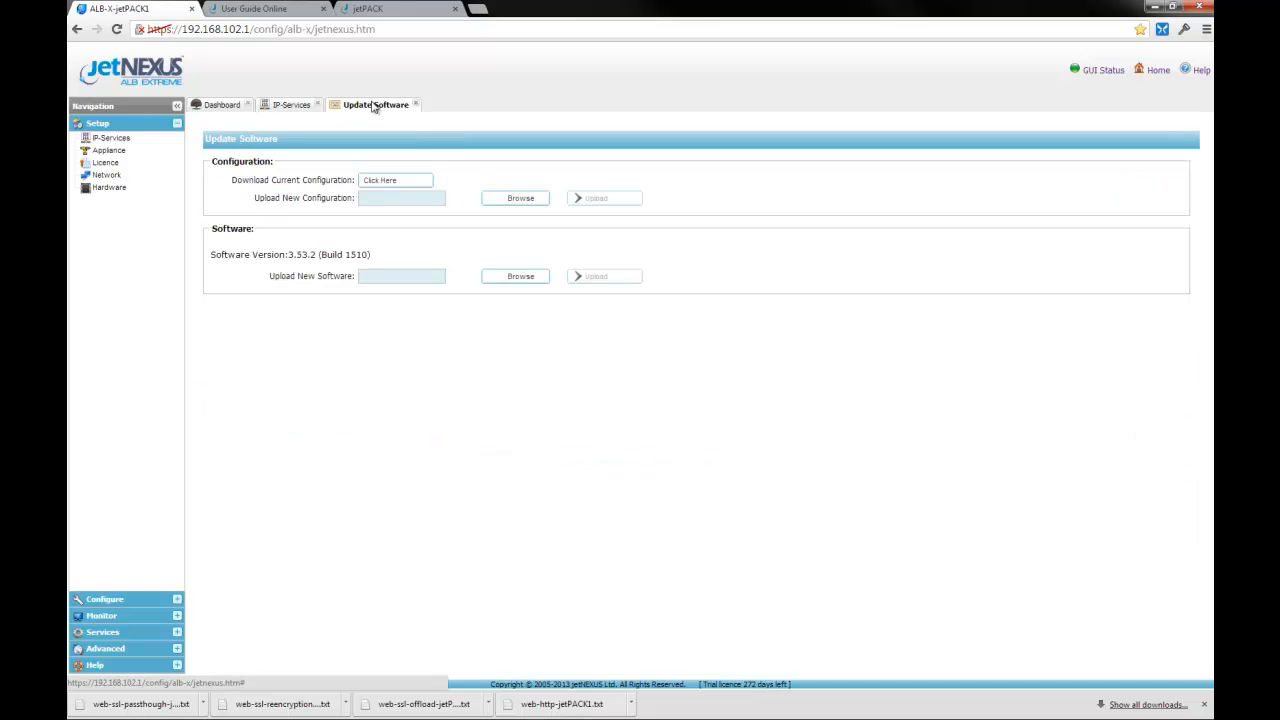
{"action": "left_click", "coordinate": [520, 198]}
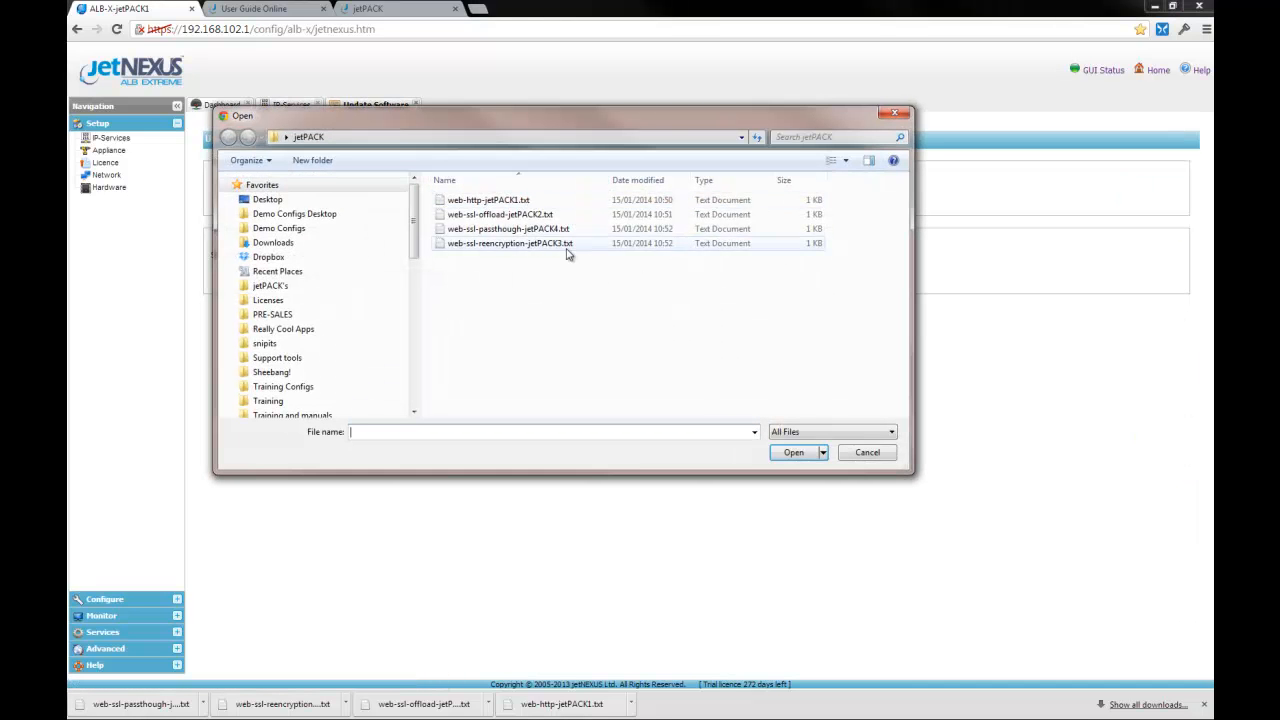
{"action": "left_click", "coordinate": [545, 245]}
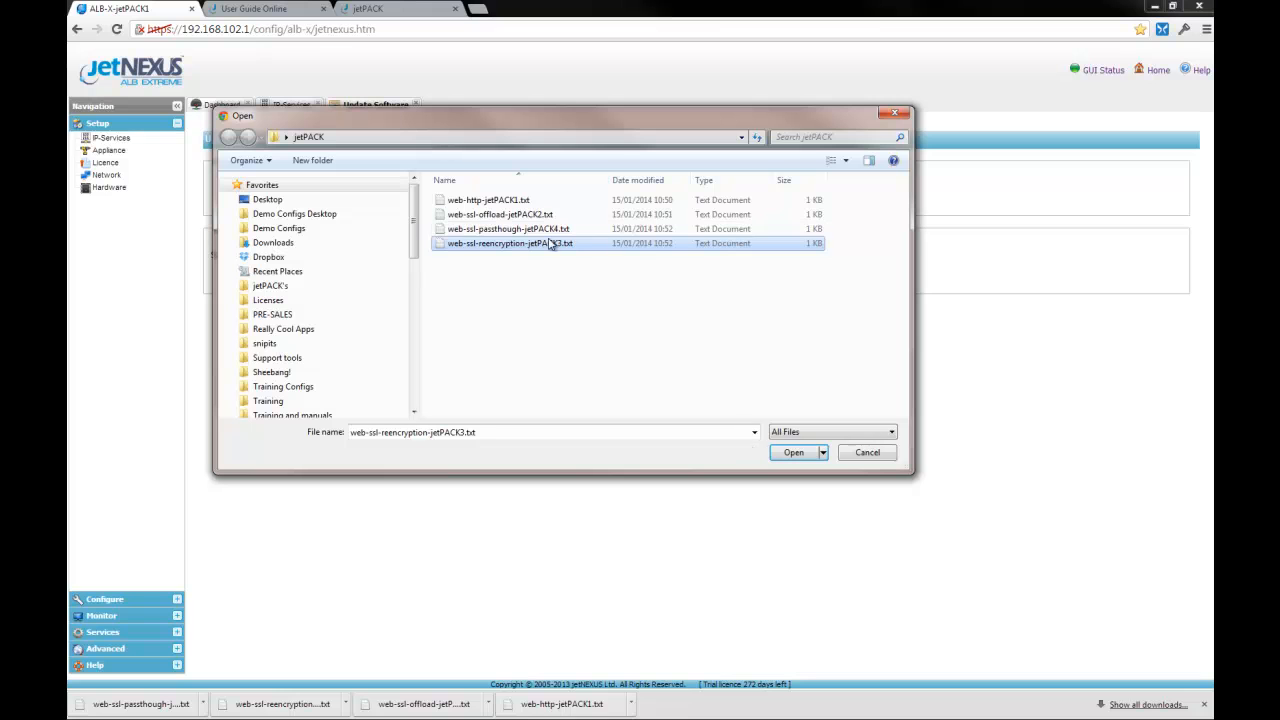
{"action": "left_click", "coordinate": [563, 247]}
{"action": "left_click", "coordinate": [559, 243]}
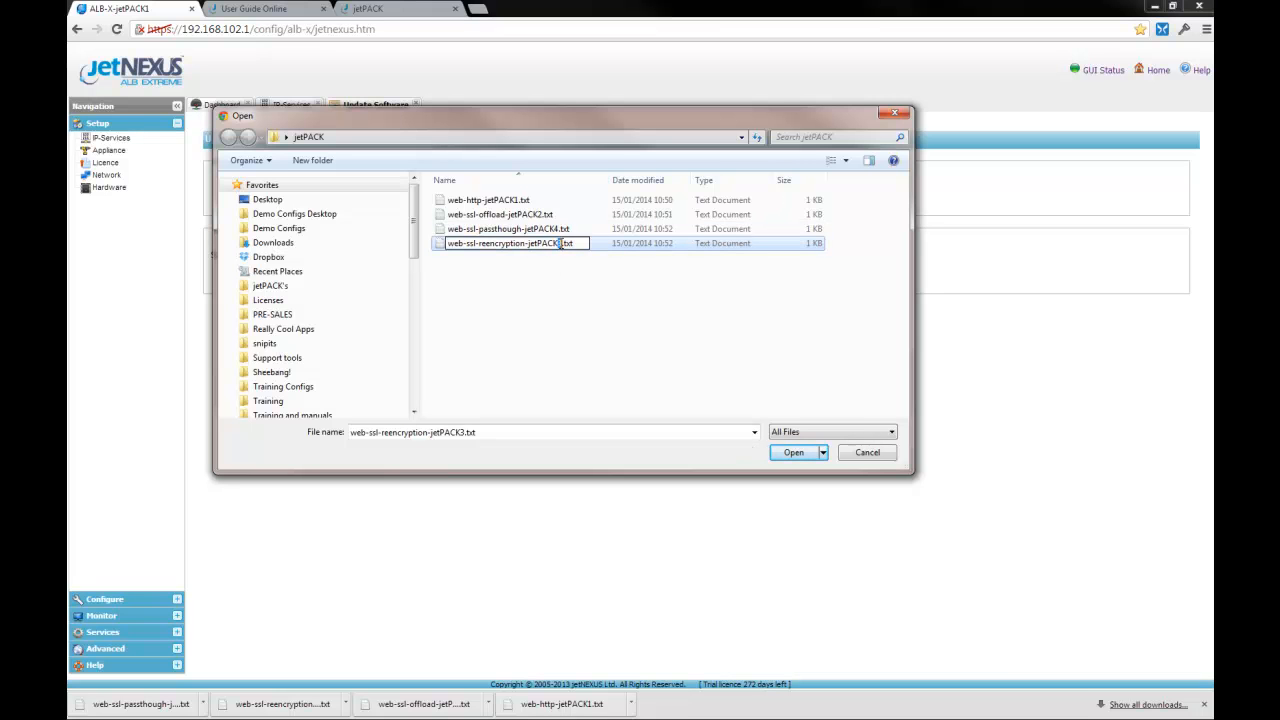
{"action": "left_click", "coordinate": [608, 296]}
{"action": "left_click", "coordinate": [584, 250]}
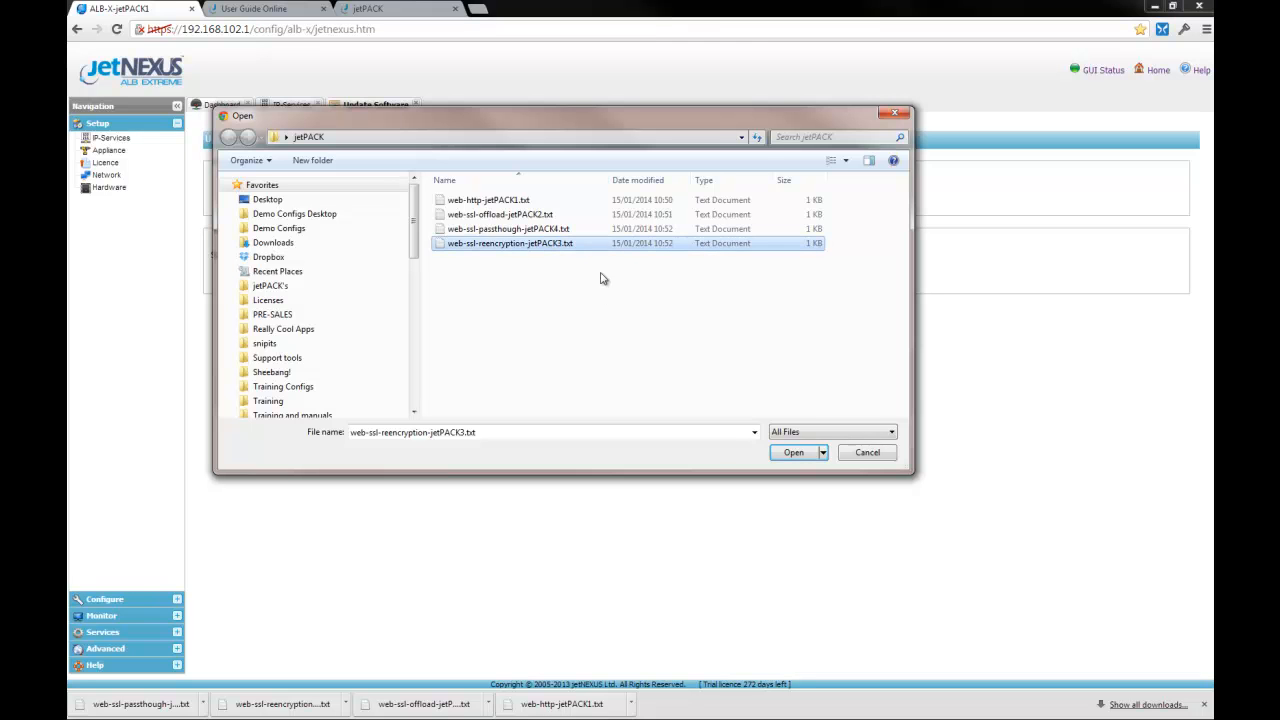
{"action": "left_click", "coordinate": [793, 452]}
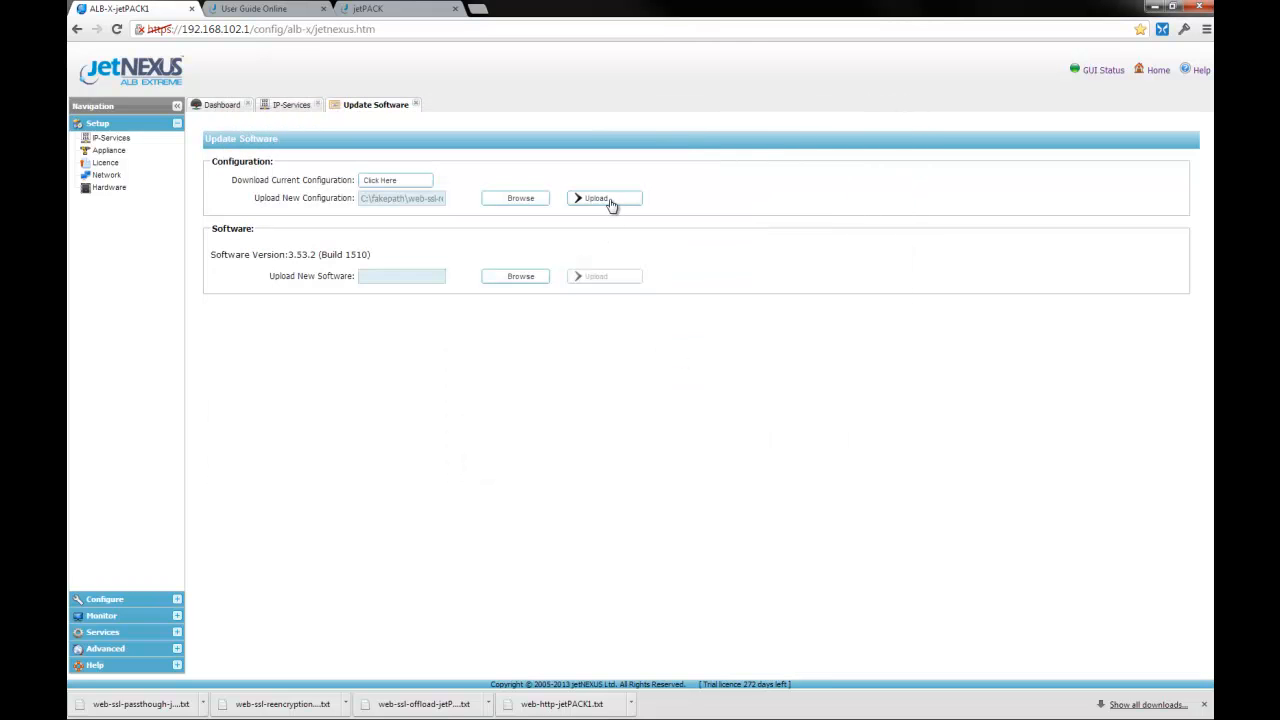
{"action": "left_click", "coordinate": [609, 200]}
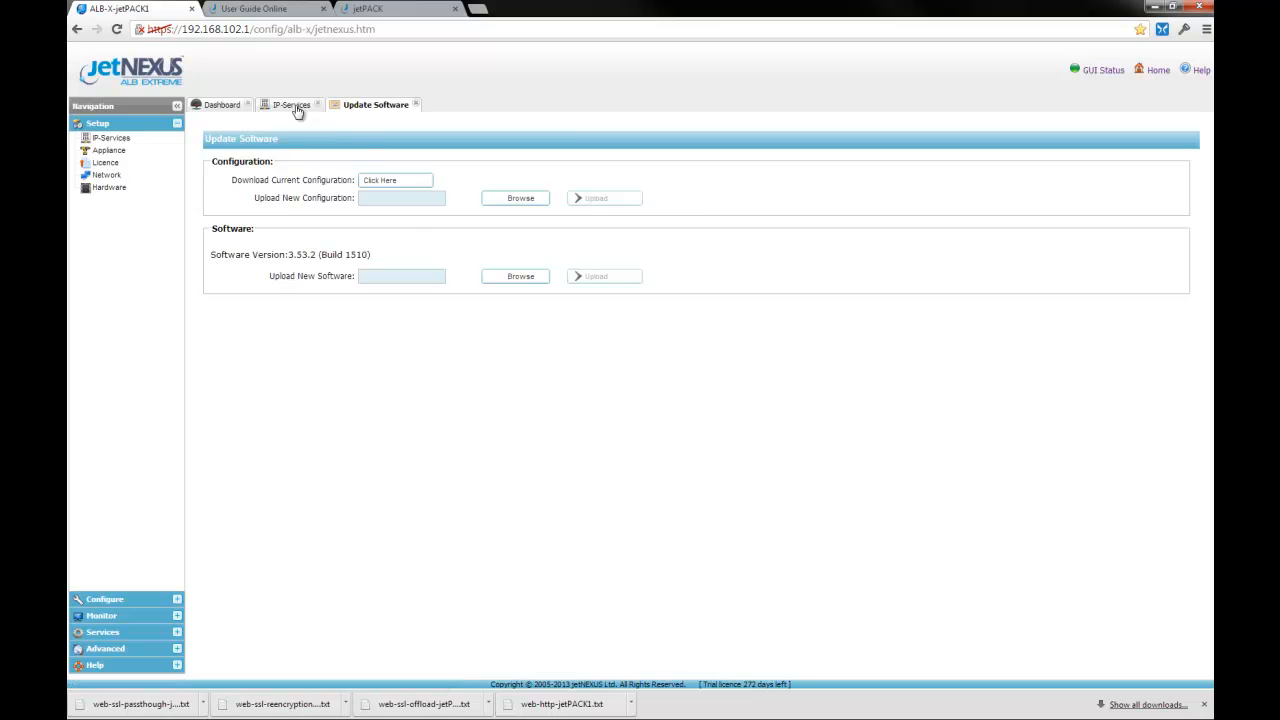
Step: Review the new 3.3.3.3 SSL Re-Encryption service's actions and content servers
{"action": "left_click", "coordinate": [296, 108]}
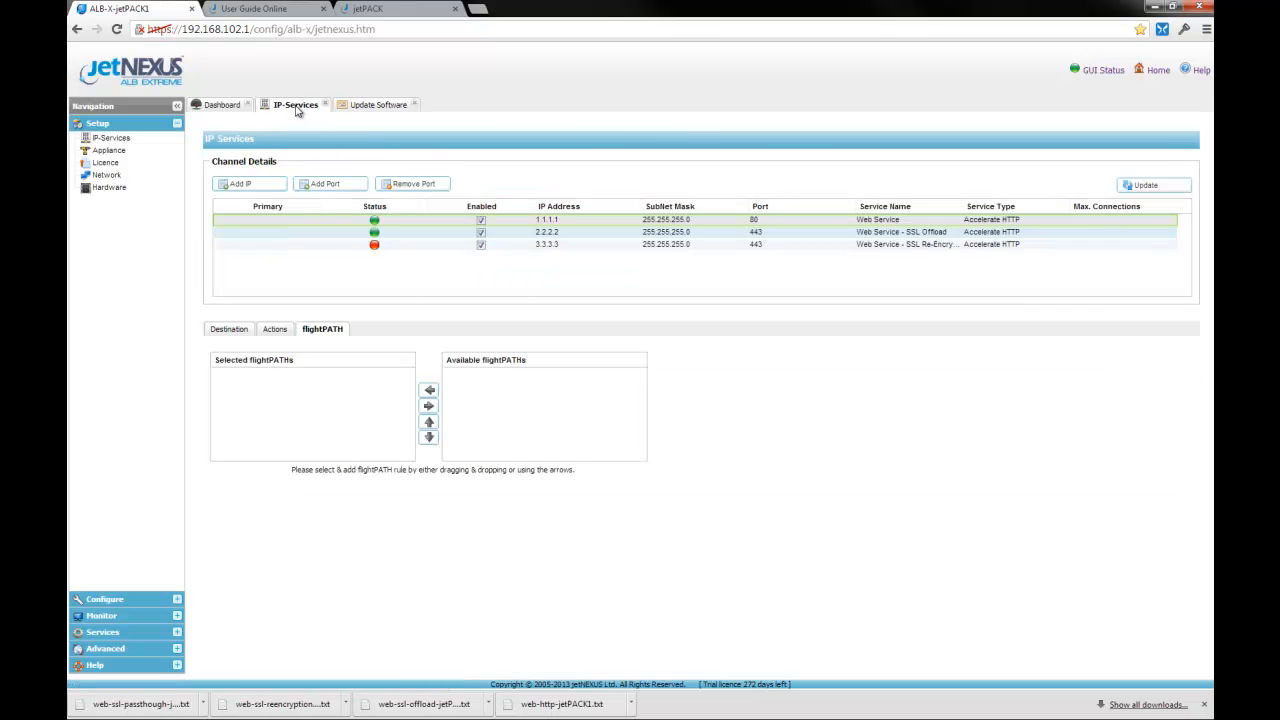
{"action": "left_click", "coordinate": [595, 247]}
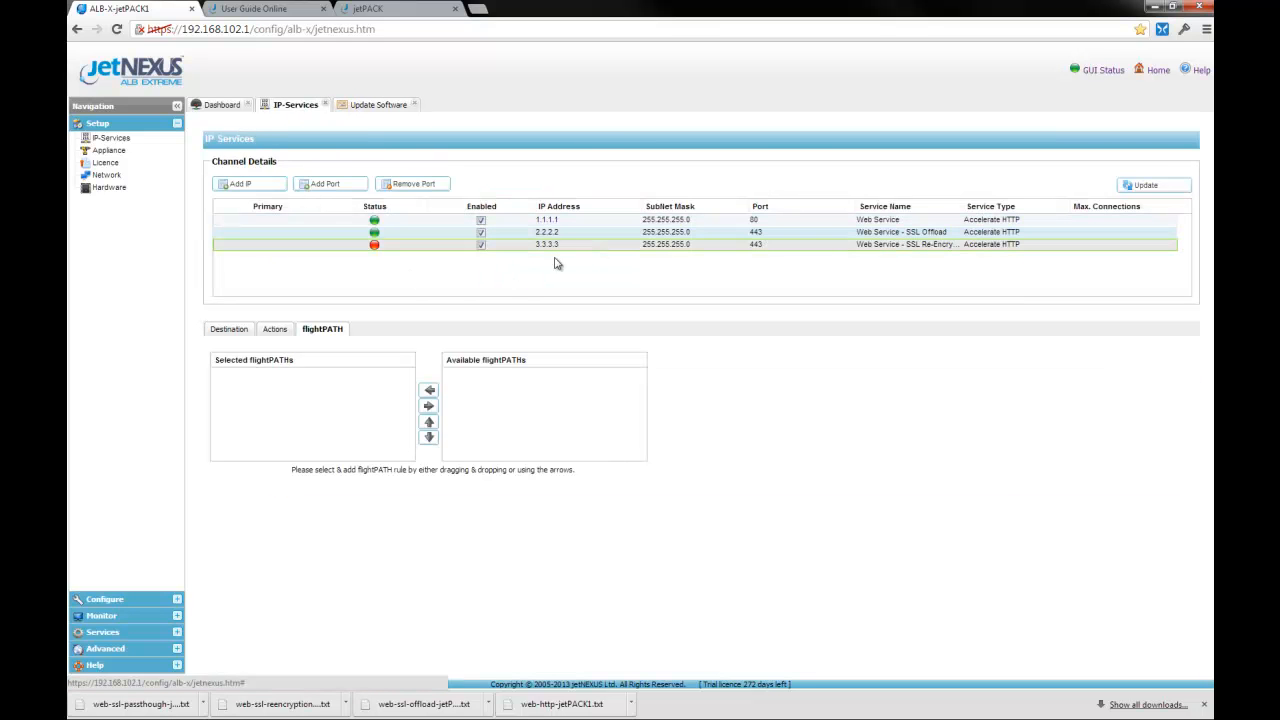
{"action": "left_click", "coordinate": [284, 331]}
{"action": "left_click", "coordinate": [226, 332]}
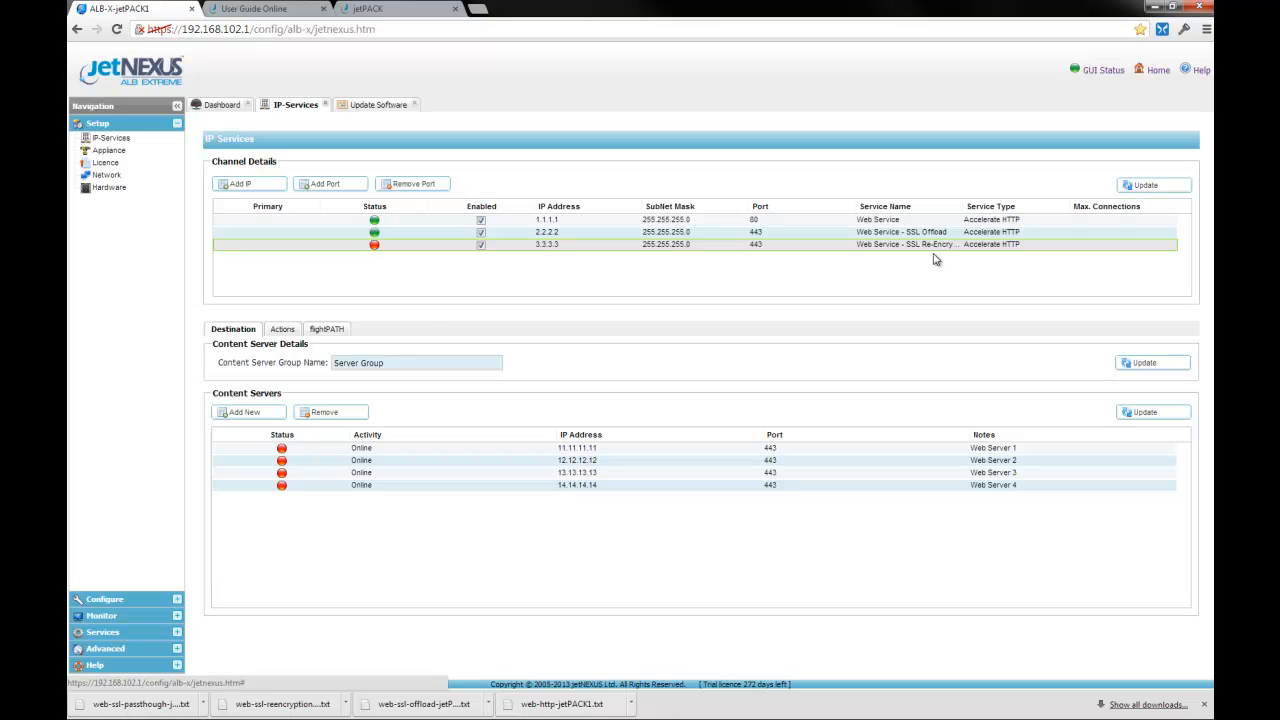
{"action": "mouse_move", "coordinate": [962, 207]}
{"action": "left_mouse_down"}
{"action": "mouse_move", "coordinate": [1005, 208]}
{"action": "mouse_move", "coordinate": [970, 230]}
{"action": "left_mouse_up"}
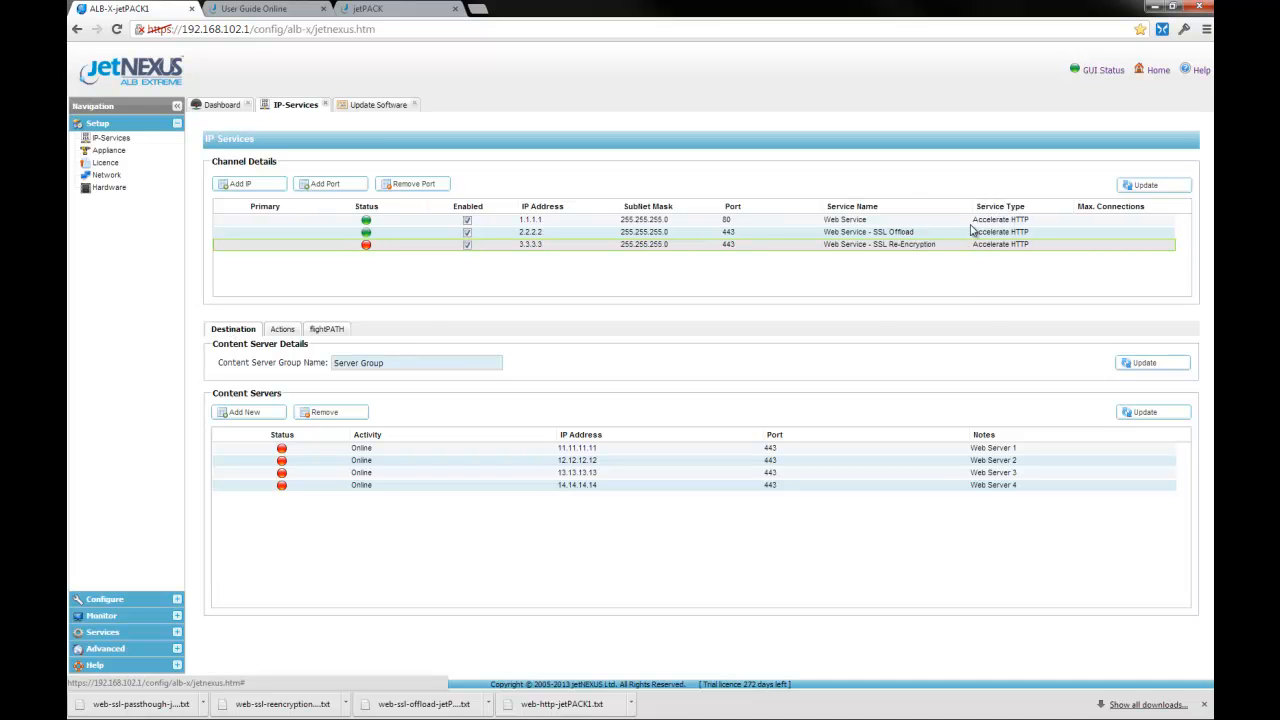
{"action": "left_click", "coordinate": [280, 335]}
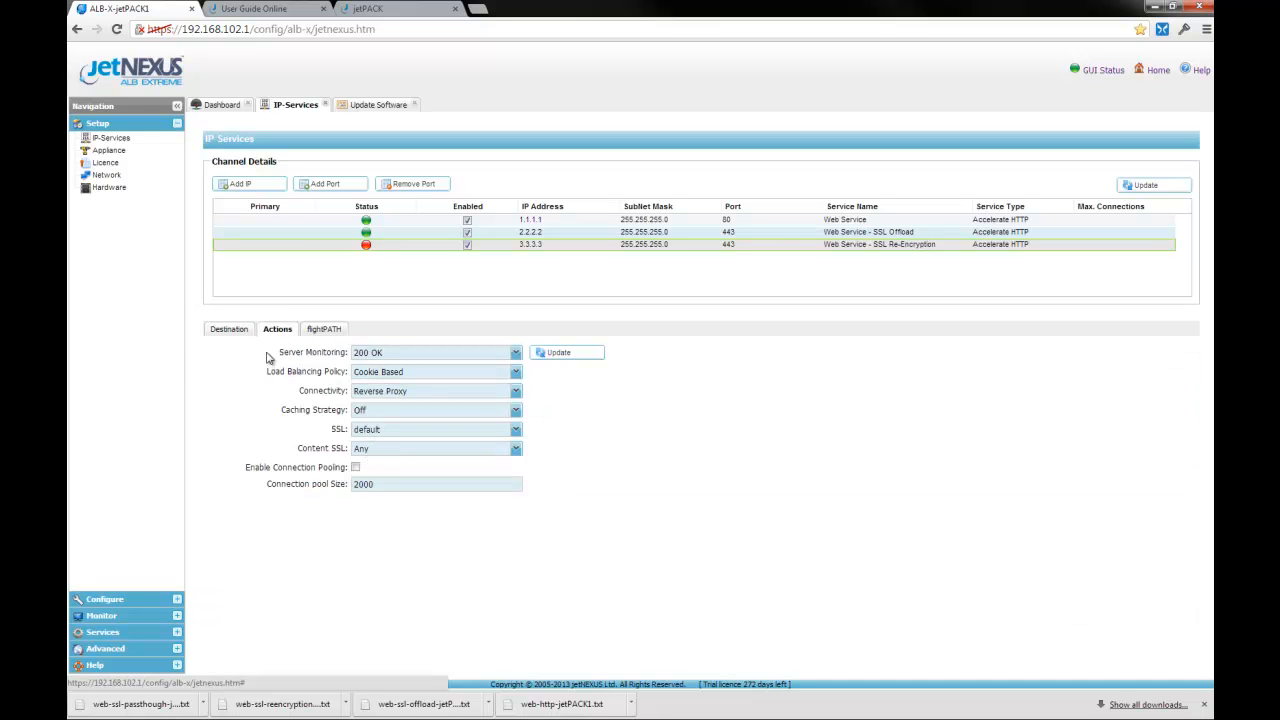
{"action": "left_click", "coordinate": [230, 333]}
{"action": "left_click", "coordinate": [797, 449]}
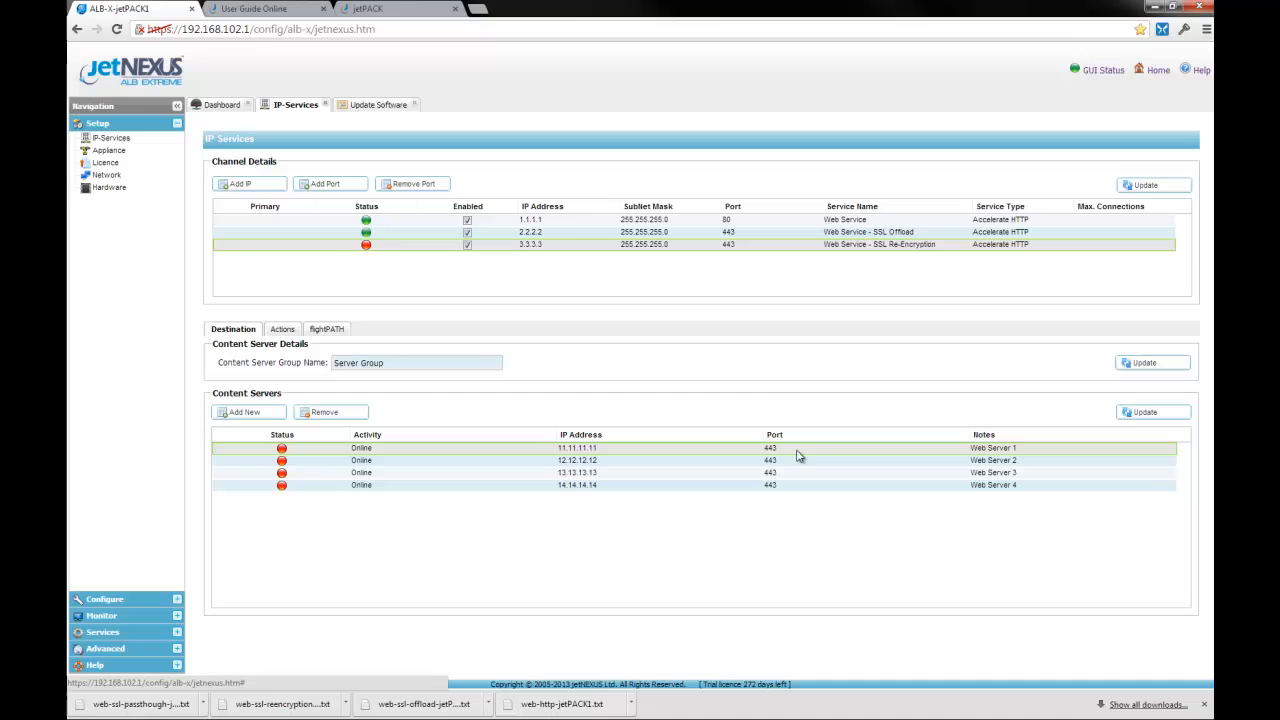
Step: Compare the 2.2.2.2 and 3.3.3.3 channel settings, then go to Update Software
{"action": "left_click", "coordinate": [801, 233]}
{"action": "left_click", "coordinate": [807, 246]}
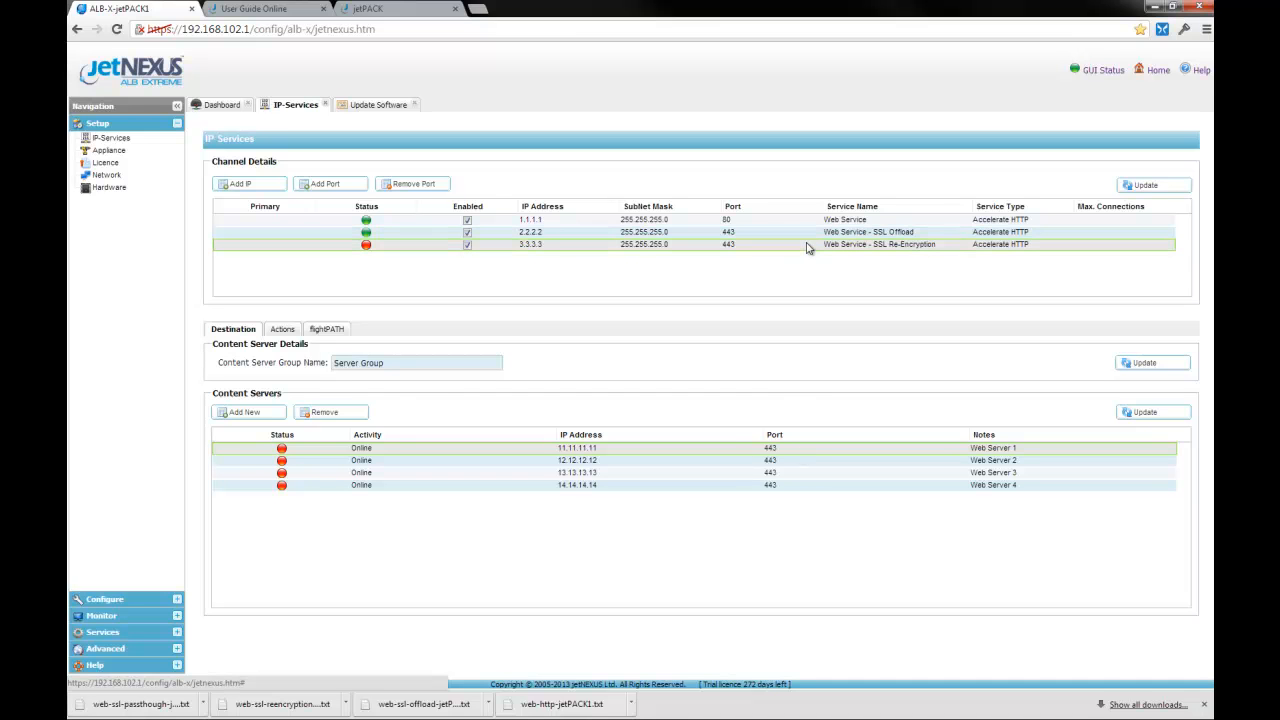
{"action": "left_click", "coordinate": [378, 106]}
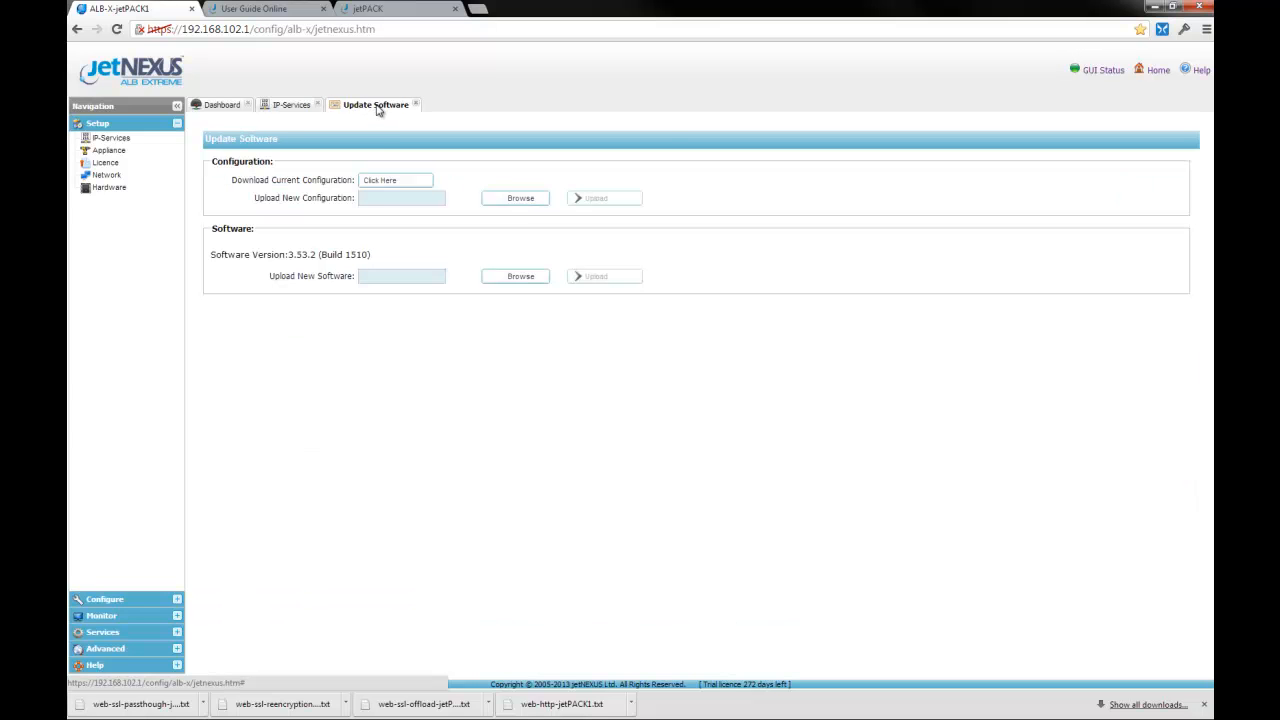
Step: Upload and apply the web-ssl-passthough-jetPACK4.txt configuration
{"action": "left_click", "coordinate": [519, 199]}
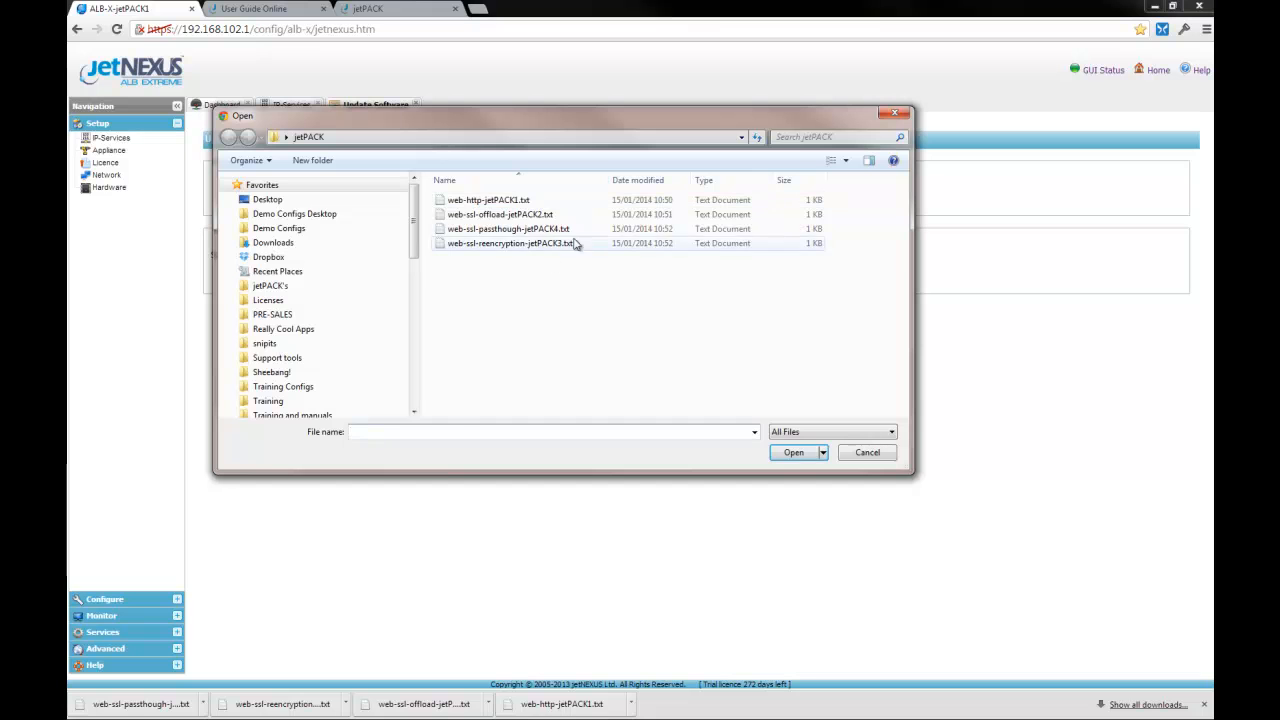
{"action": "left_click", "coordinate": [555, 229]}
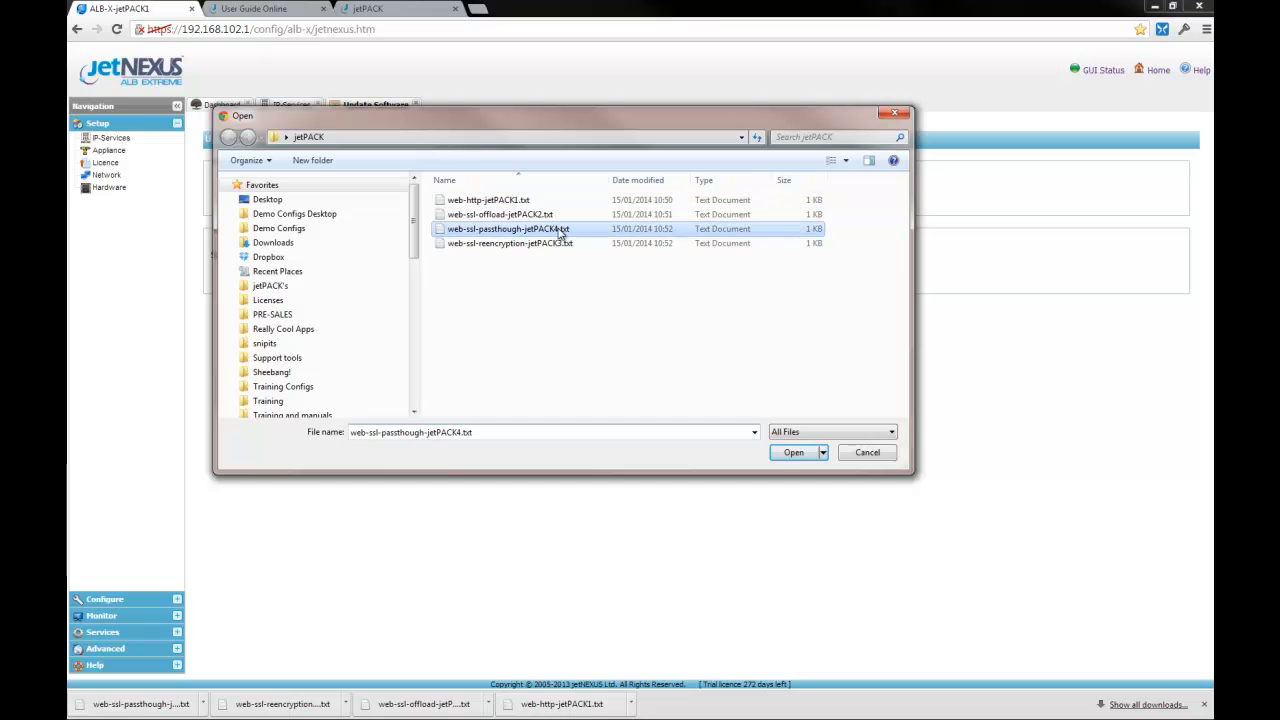
{"action": "left_click", "coordinate": [793, 452]}
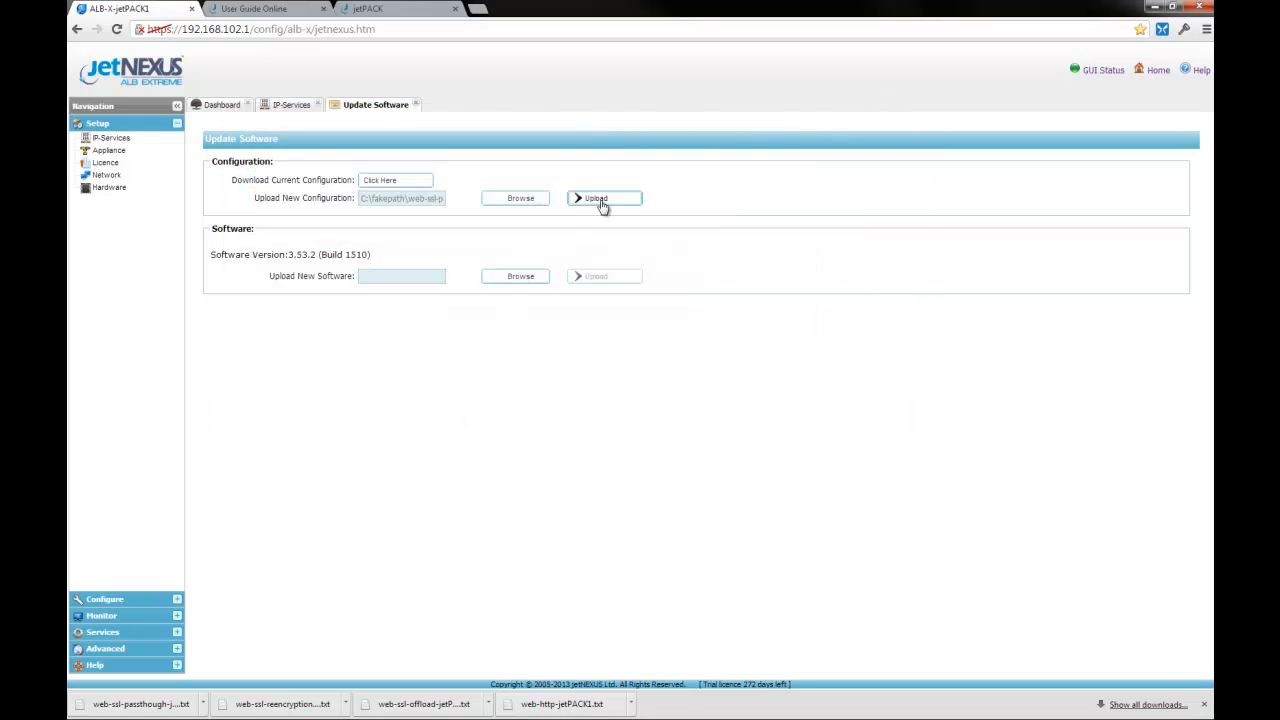
{"action": "left_click", "coordinate": [604, 199]}
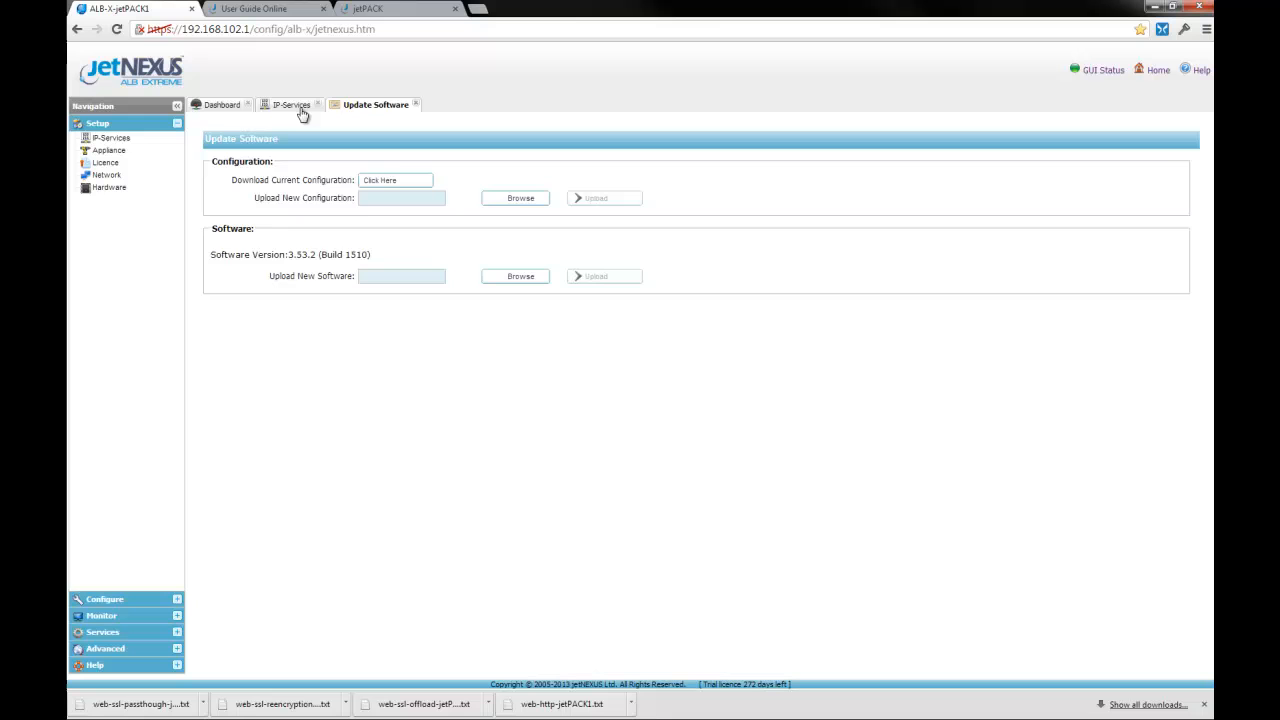
{"action": "left_click", "coordinate": [300, 108]}
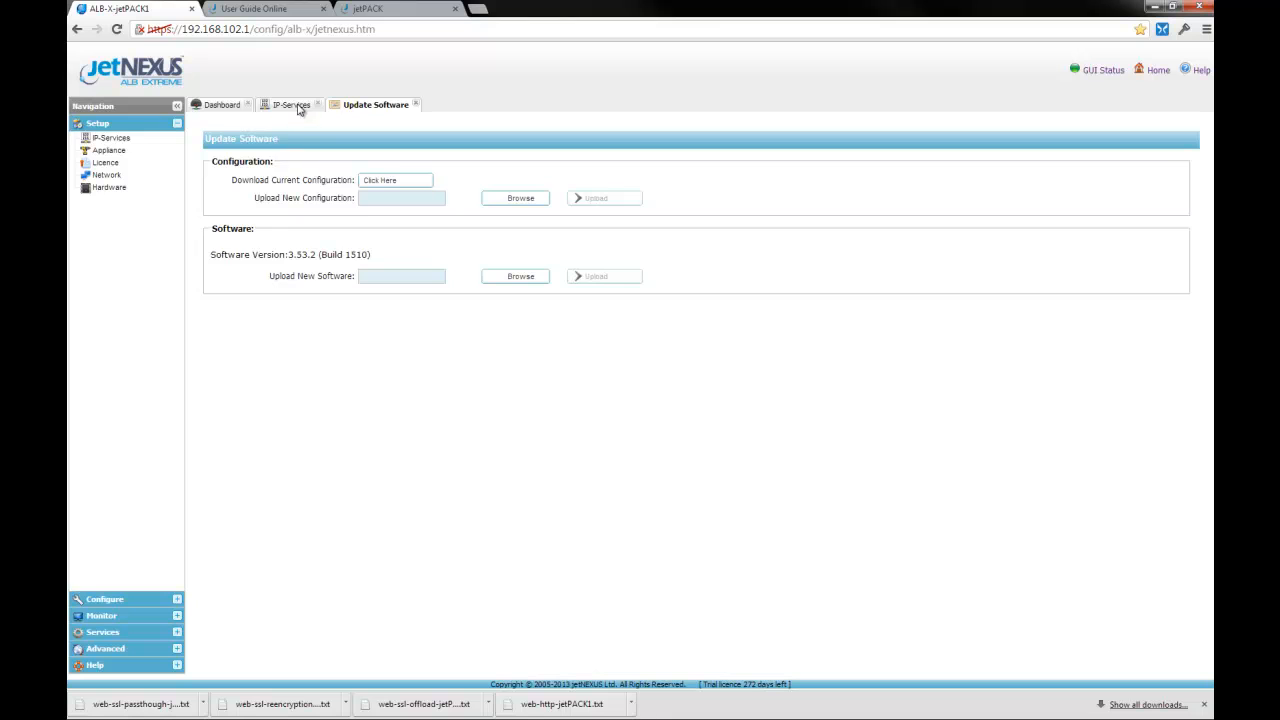
Step: Review the 4.4.4.4 passthrough service's IP List Based policy and its content servers
{"action": "left_click", "coordinate": [280, 333]}
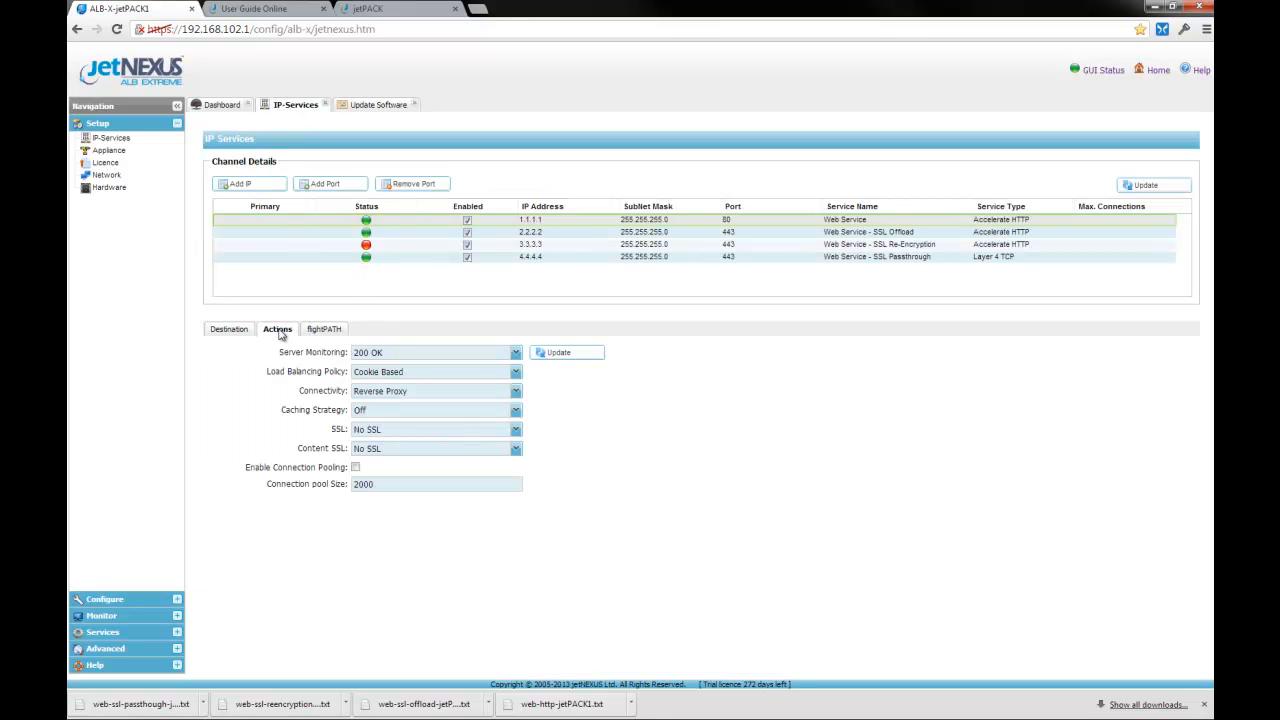
{"action": "left_click", "coordinate": [913, 258]}
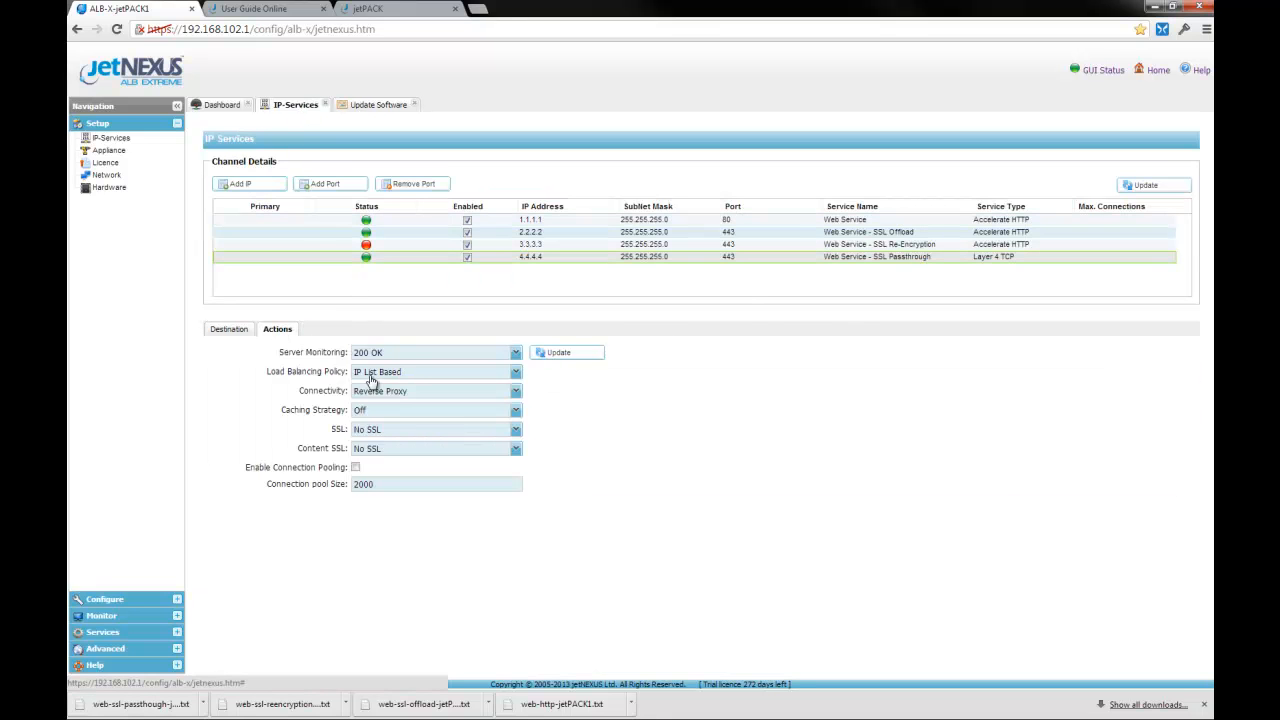
{"action": "left_click", "coordinate": [517, 372]}
{"action": "left_click", "coordinate": [517, 372]}
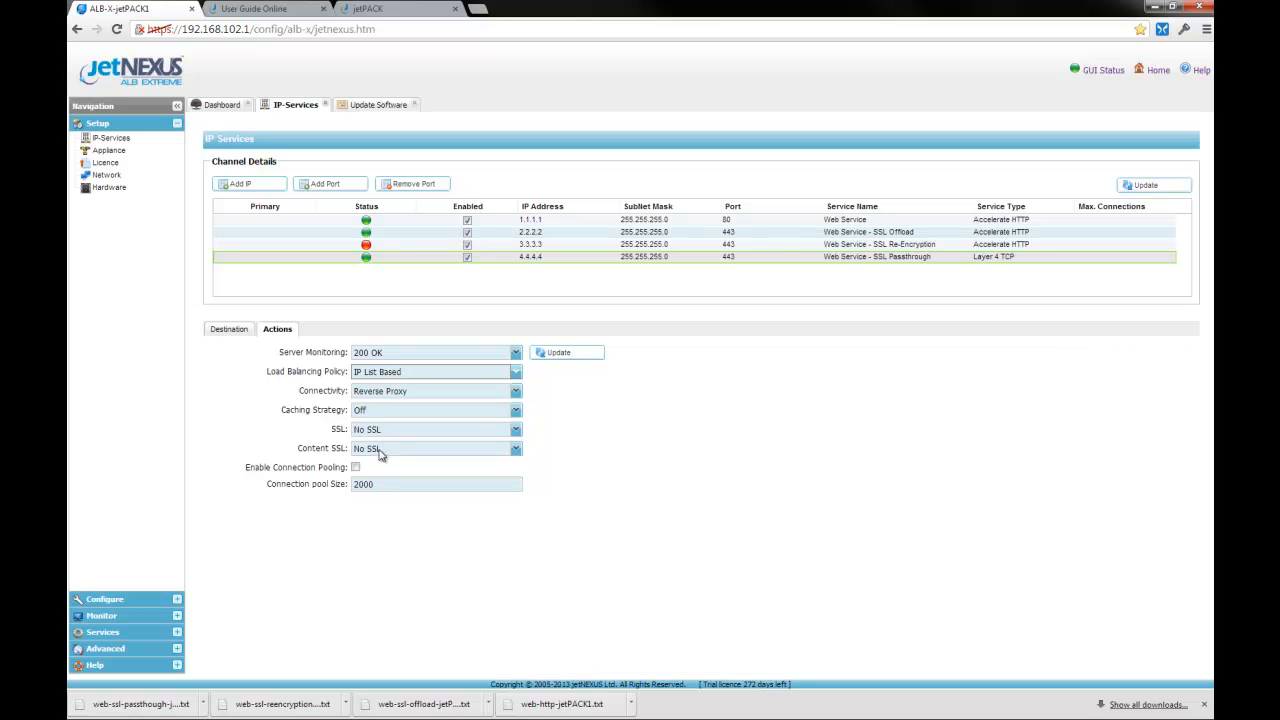
{"action": "left_click", "coordinate": [237, 334]}
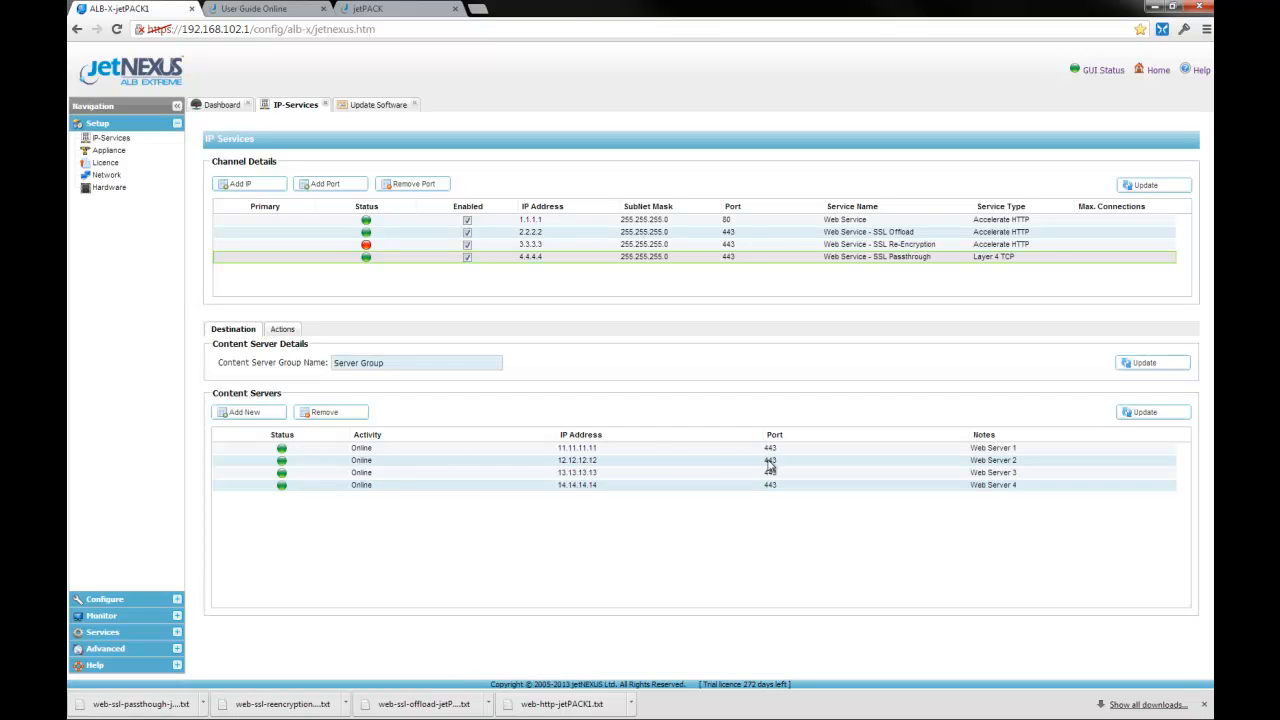
Step: Compare the 3.3.3.3 and 2.2.2.2 channels, then reselect the 4.4.4.4 channel
{"action": "left_click", "coordinate": [772, 247]}
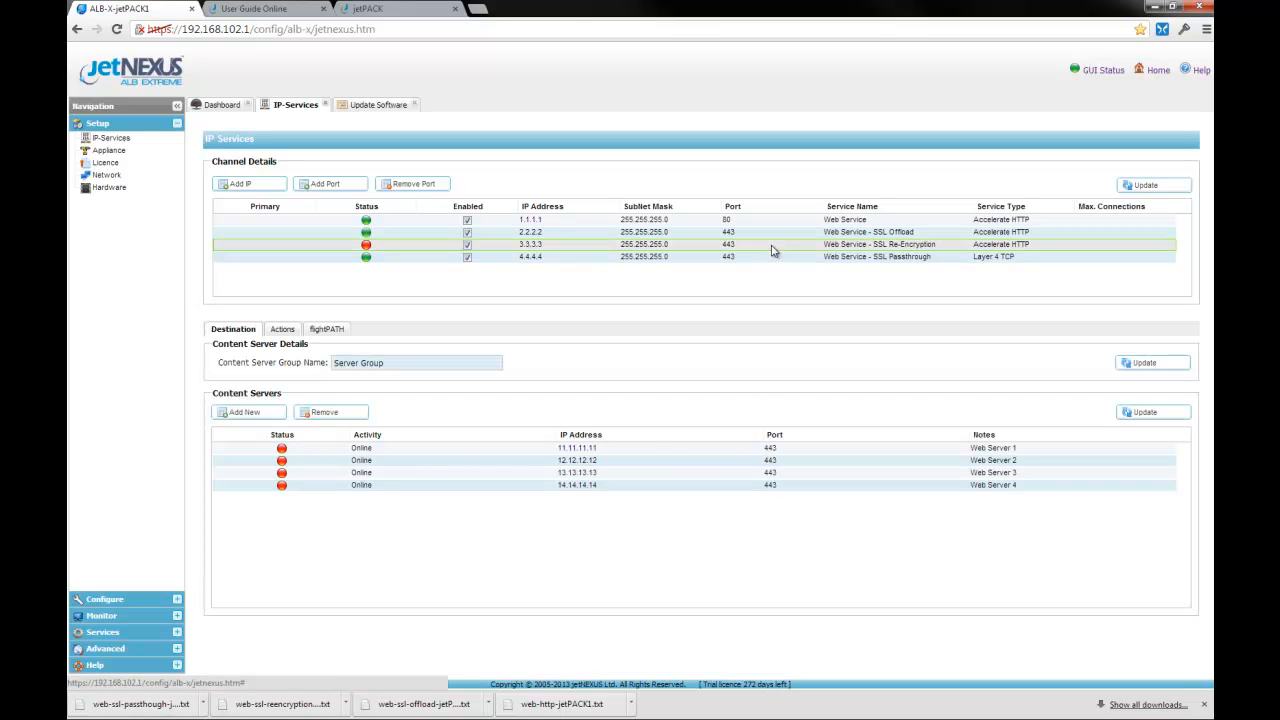
{"action": "left_click", "coordinate": [780, 233]}
{"action": "left_click", "coordinate": [777, 246]}
{"action": "left_click", "coordinate": [778, 257]}
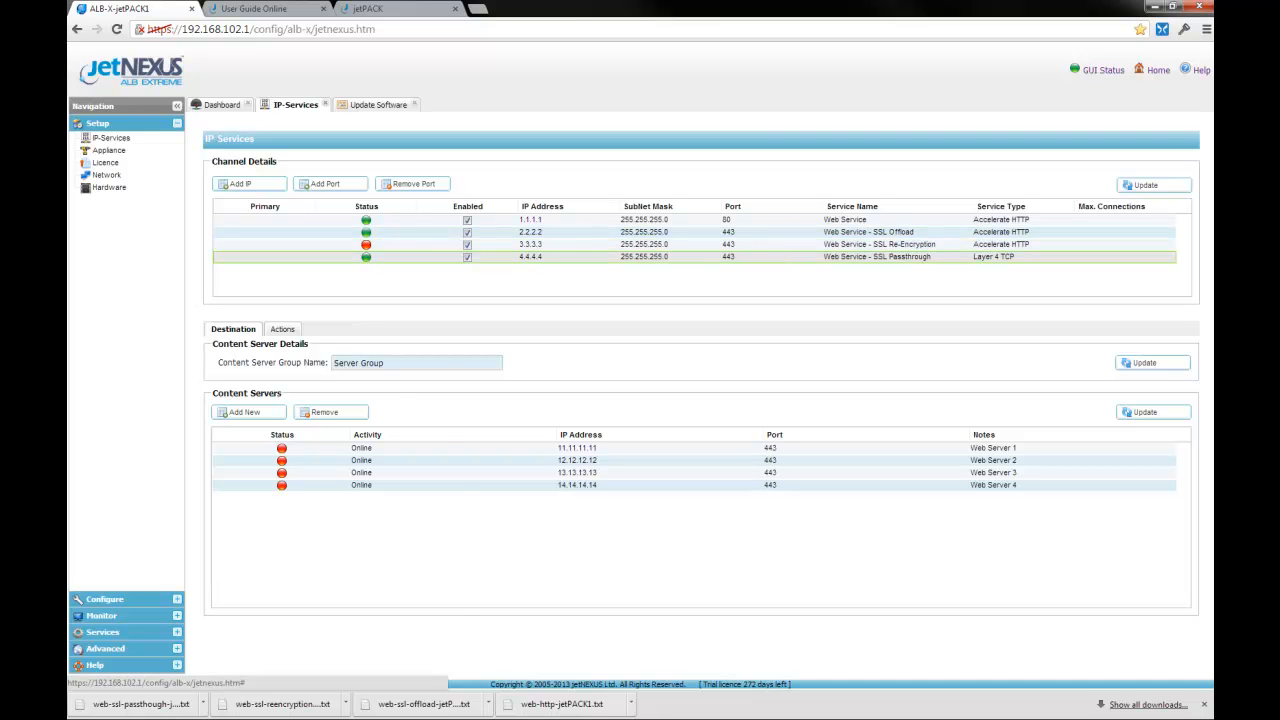
Step: Change the first channel's virtual IP from 1.1.1.1 to 192.168.101.1 and confirm the warning
{"action": "double_click", "coordinate": [560, 221]}
{"action": "left_click_drag", "start_coordinate": [560, 221], "coordinate": [493, 229]}
{"action": "type", "text": "192"}
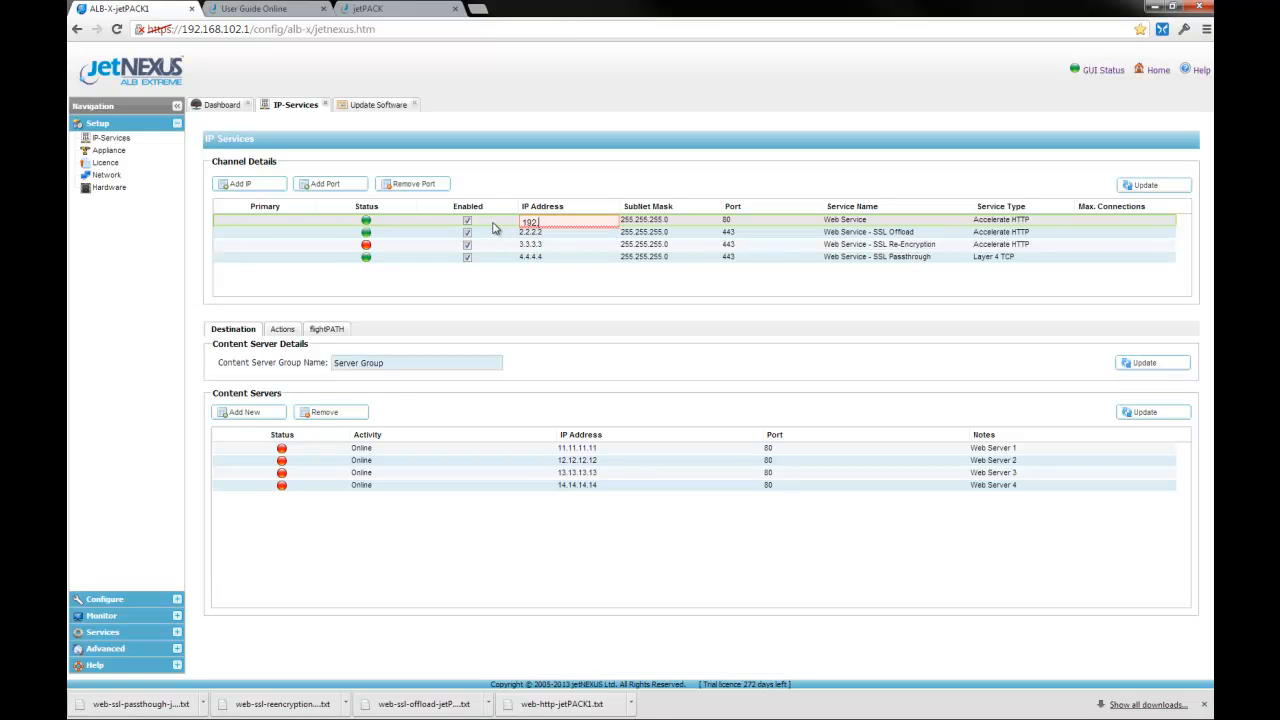
{"action": "type", "text": ".168.101.1"}
{"action": "left_click", "coordinate": [1150, 186]}
{"action": "left_click", "coordinate": [615, 386]}
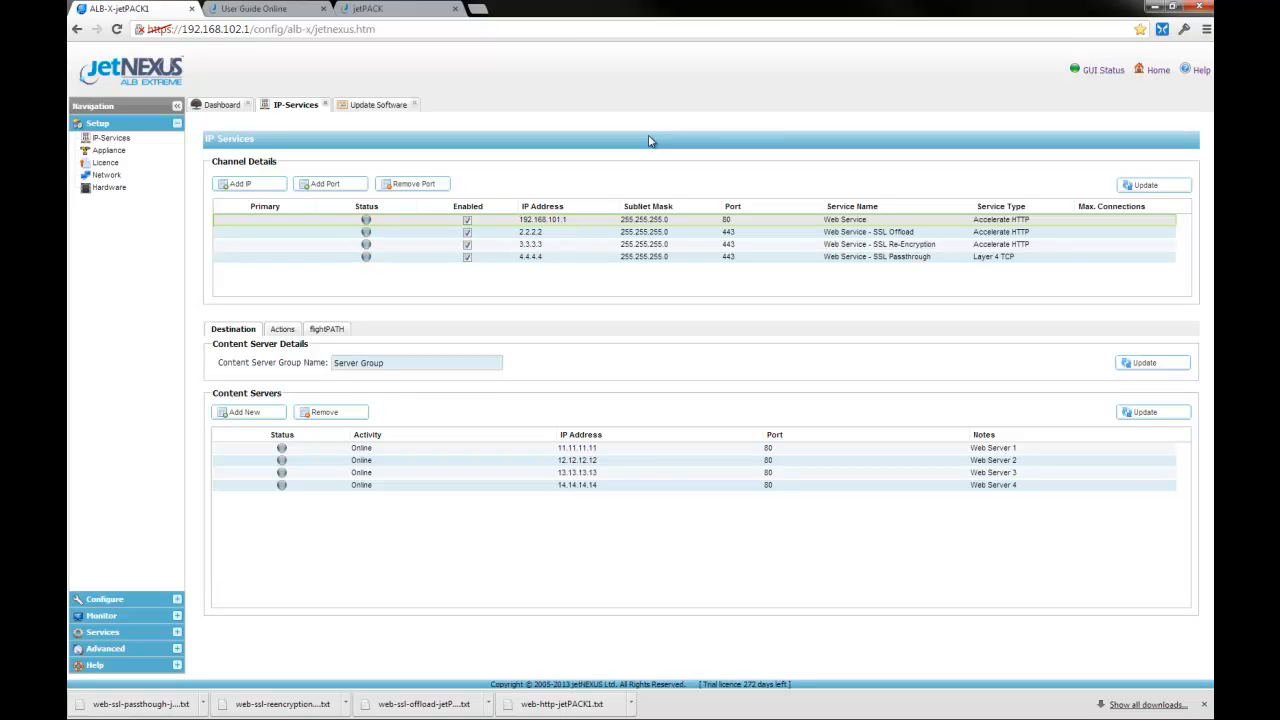
Step: Change the Web Server 1 content server address to 192.168.101.11
{"action": "double_click", "coordinate": [640, 448]}
{"action": "left_click_drag", "start_coordinate": [640, 448], "coordinate": [527, 456]}
{"action": "type", "text": "192.168.1"}
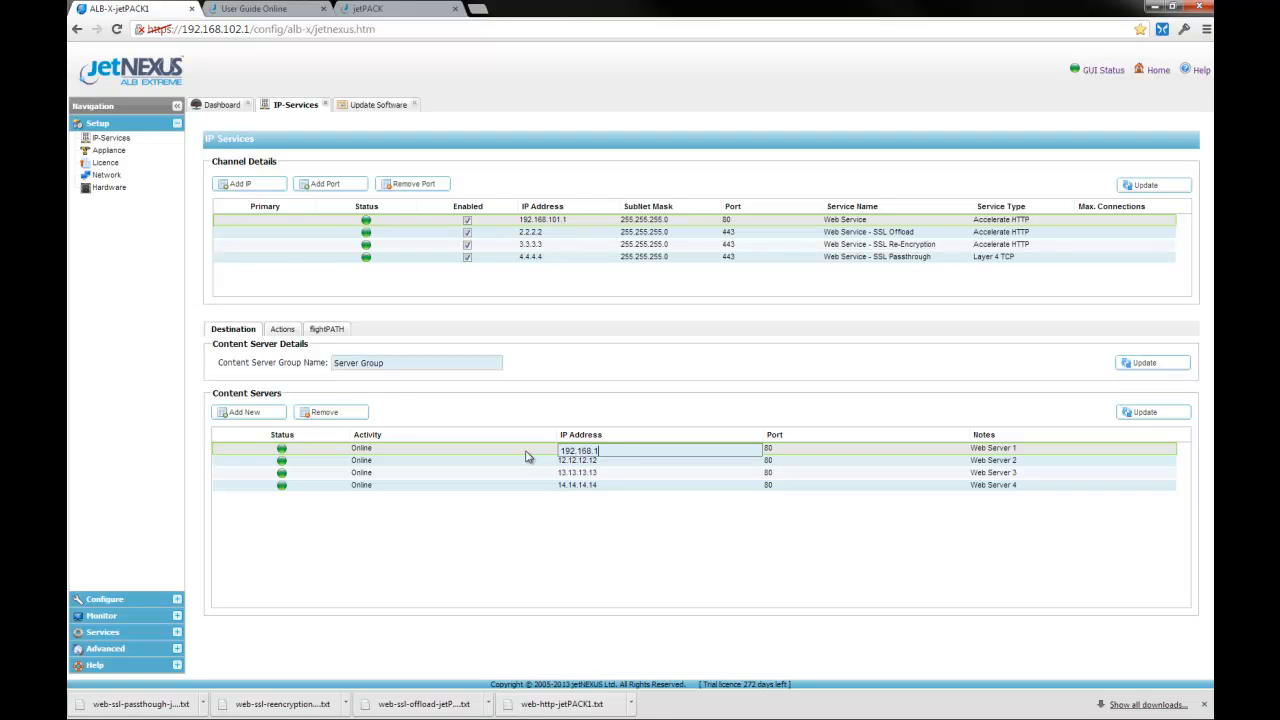
{"action": "left_click", "coordinate": [1160, 413]}
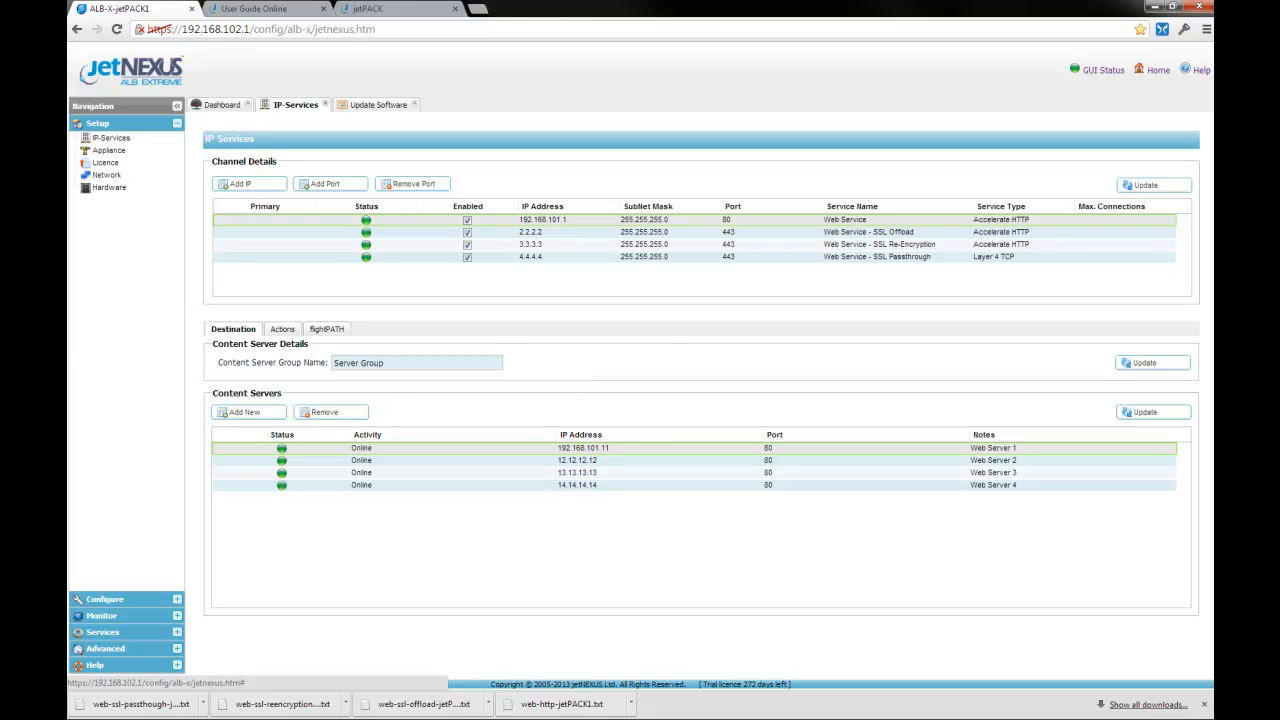
{"action": "left_click", "coordinate": [370, 9]}
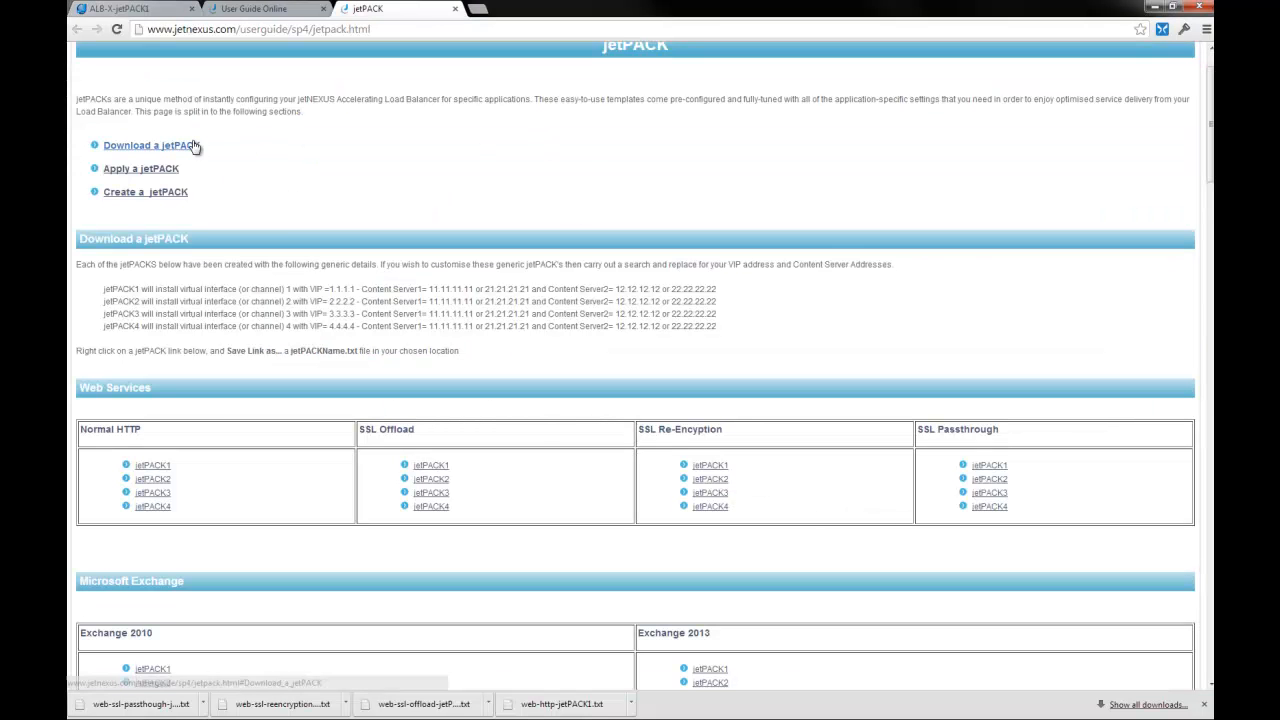
Step: Read the Apply a jetPACK instructions, then return to the ALB-X User Guide home page
{"action": "left_click", "coordinate": [141, 169]}
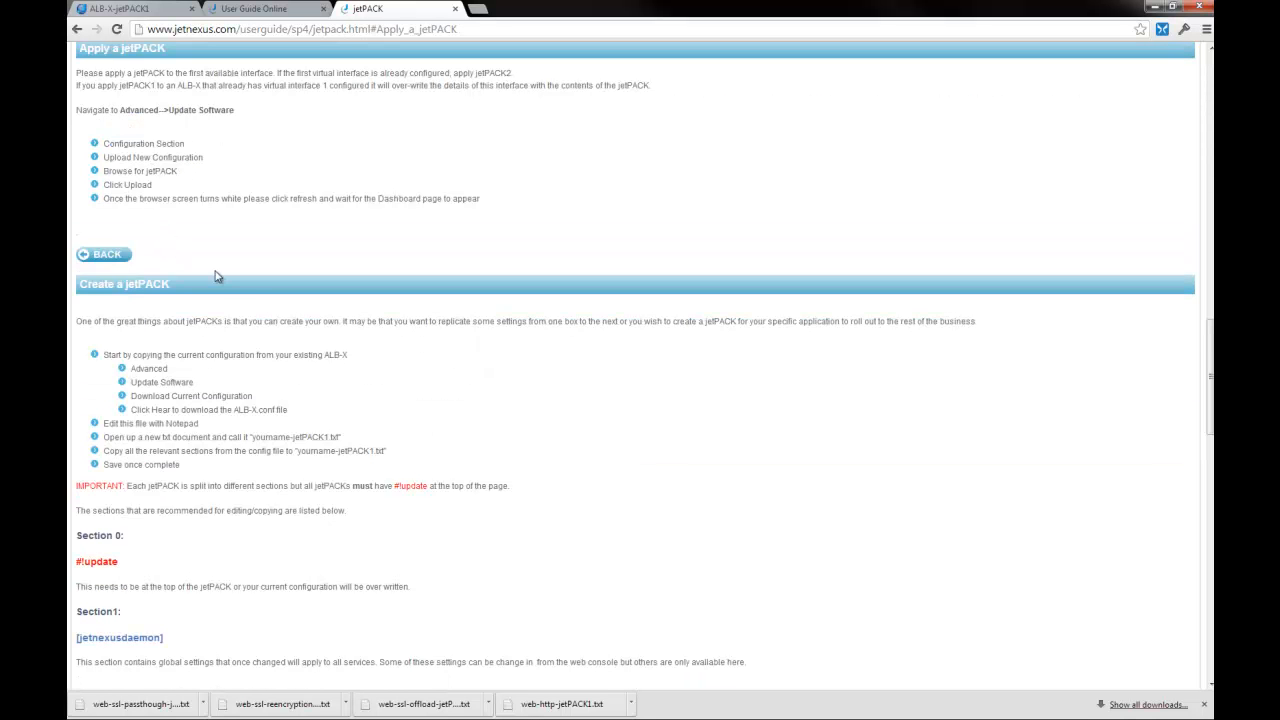
{"action": "scroll", "coordinate": [228, 273], "scroll_direction": "down", "scroll_amount": 2}
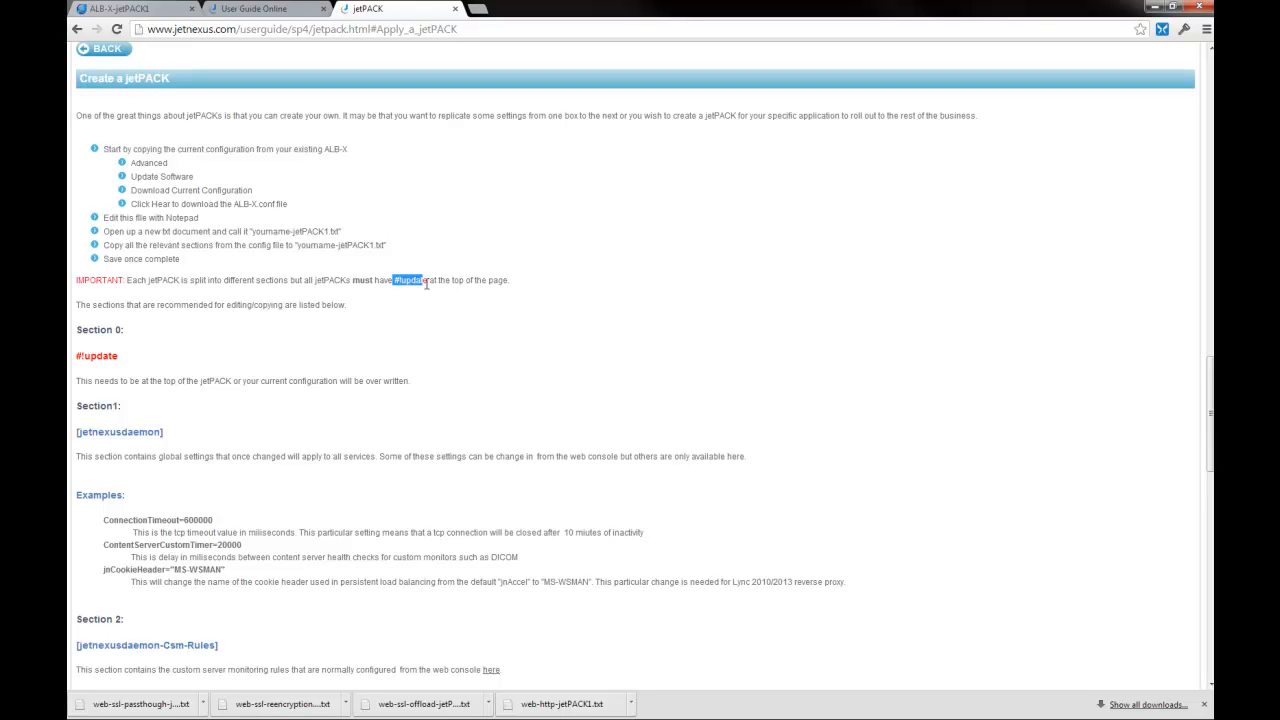
{"action": "scroll", "coordinate": [330, 370], "scroll_direction": "down", "scroll_amount": 5}
{"action": "scroll", "coordinate": [331, 365], "scroll_direction": "down", "scroll_amount": 5}
{"action": "scroll", "coordinate": [331, 365], "scroll_direction": "down", "scroll_amount": 1}
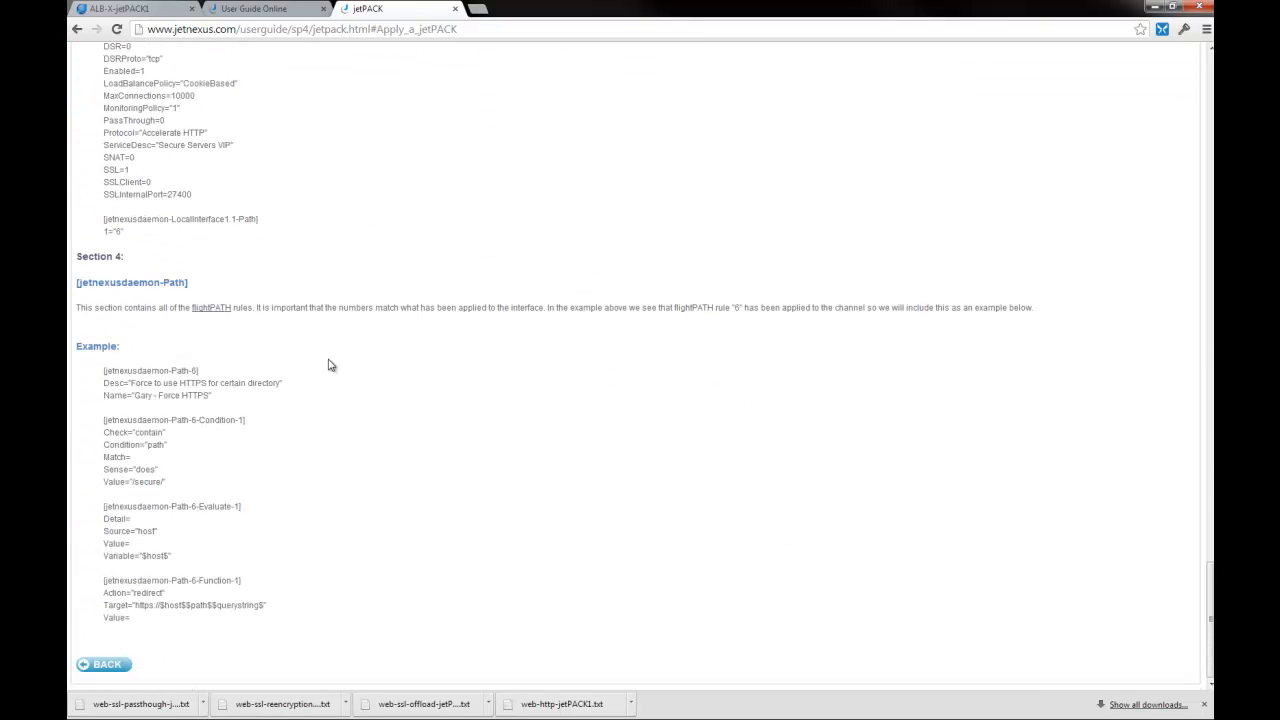
{"action": "scroll", "coordinate": [331, 365], "scroll_direction": "up", "scroll_amount": 8}
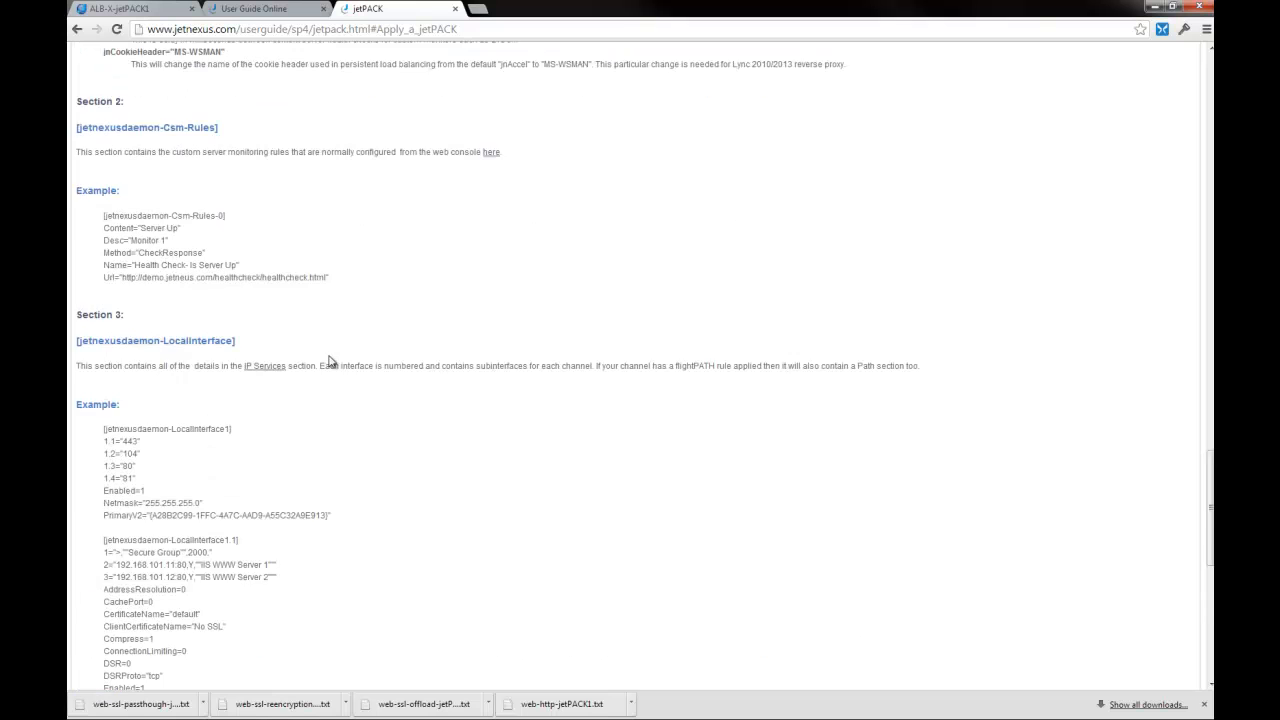
{"action": "scroll", "coordinate": [378, 203], "scroll_direction": "up", "scroll_amount": 1}
{"action": "left_click", "coordinate": [262, 9]}
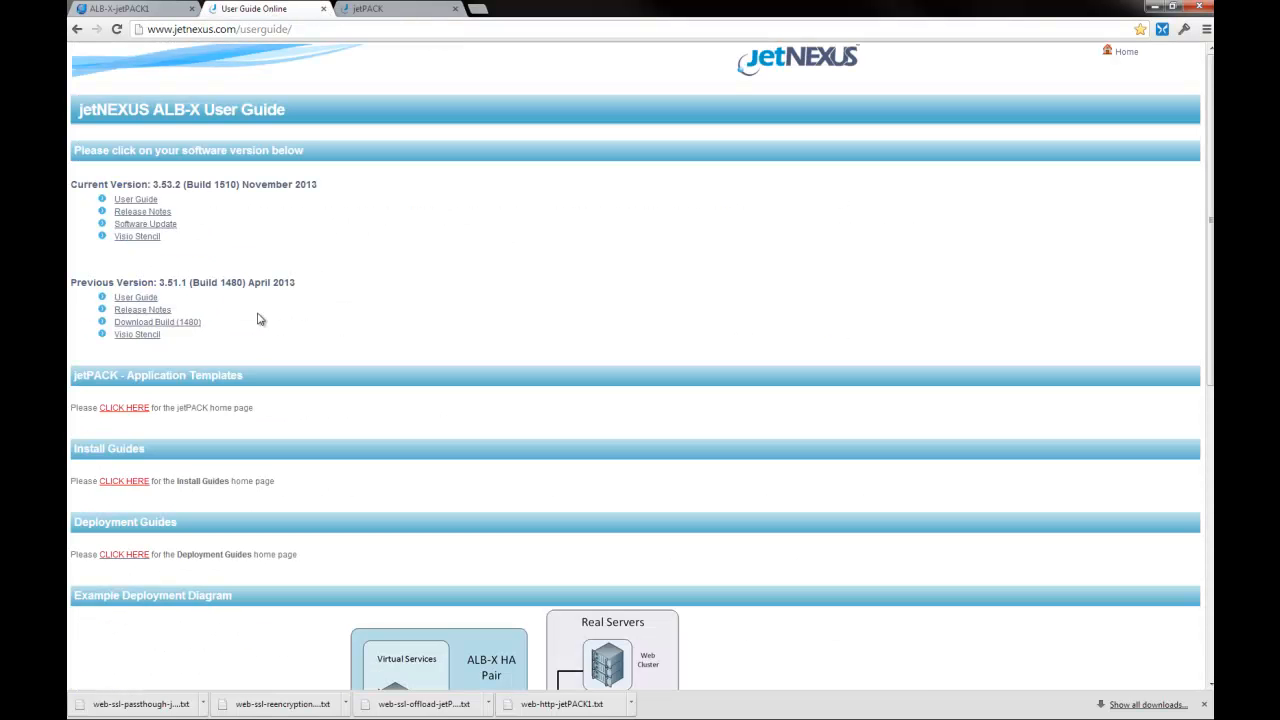